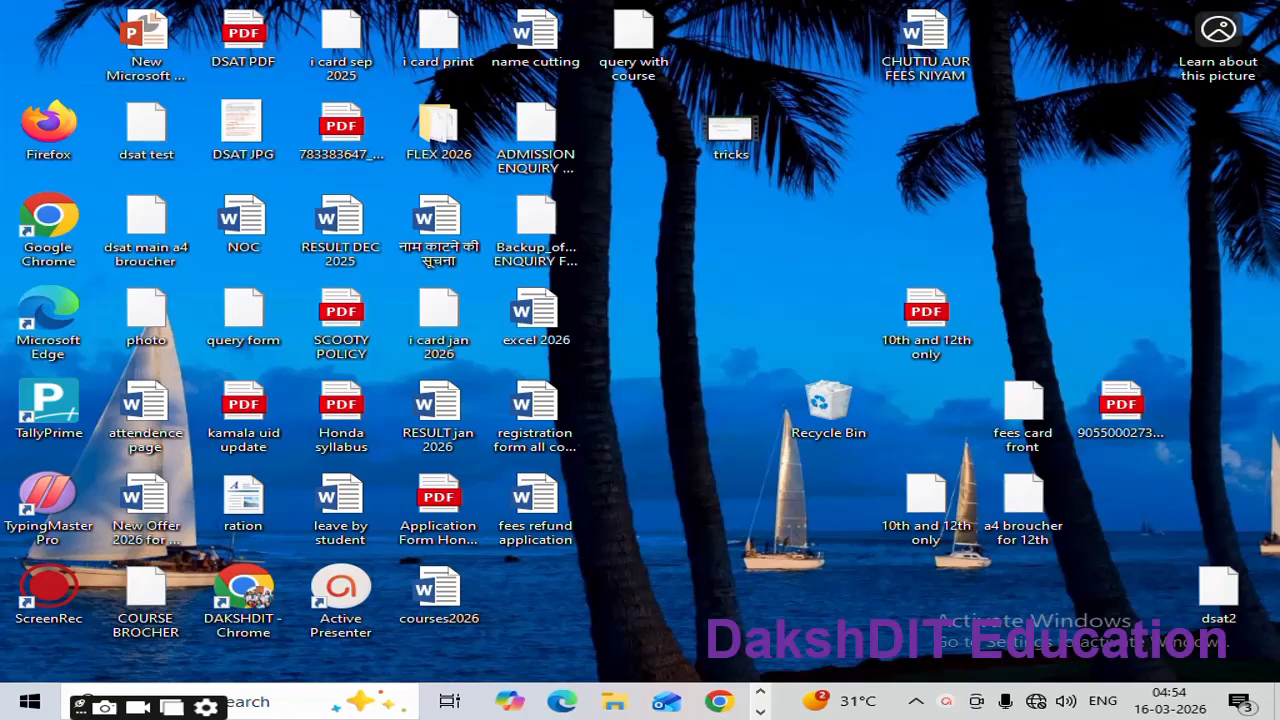
# Step: Switch to the Book1 Excel workbook that holds the id, name, marks and year table
pyautogui.hotkey('alt', 'Tab')
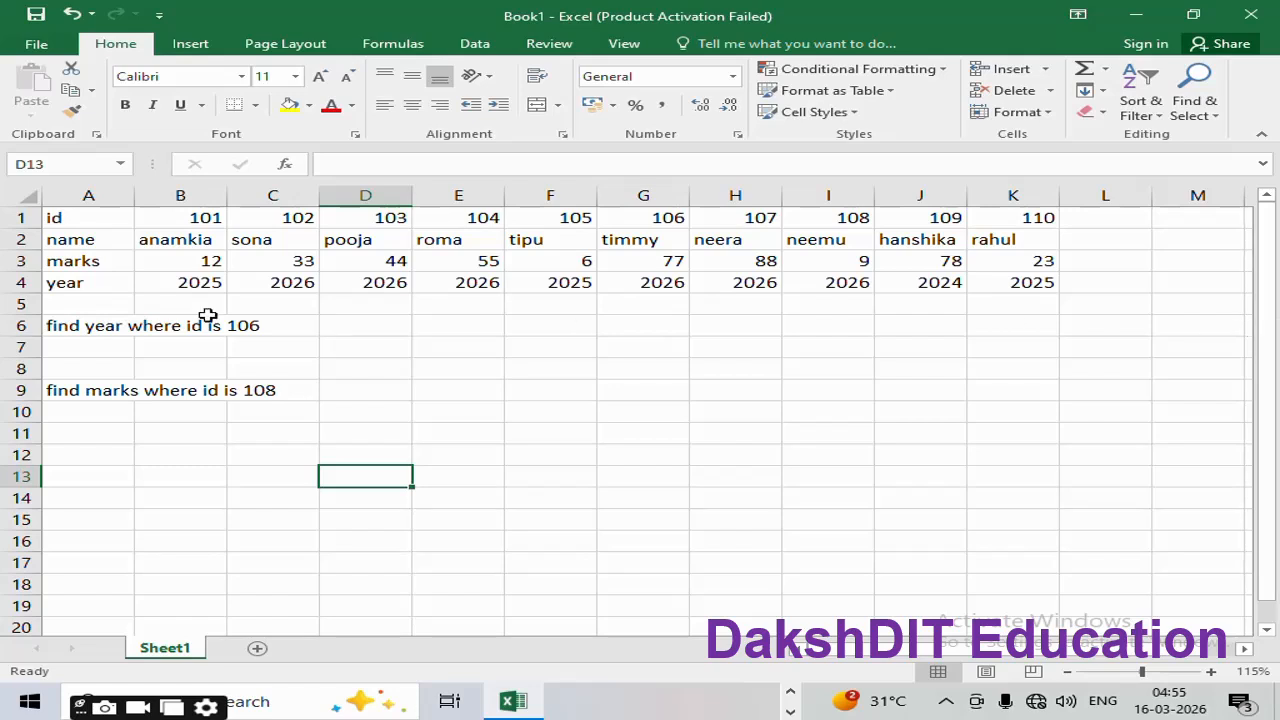
# Step: In cell B7, begin the formula =hlookup(106, with 106 as the lookup value
pyautogui.click(178, 347)
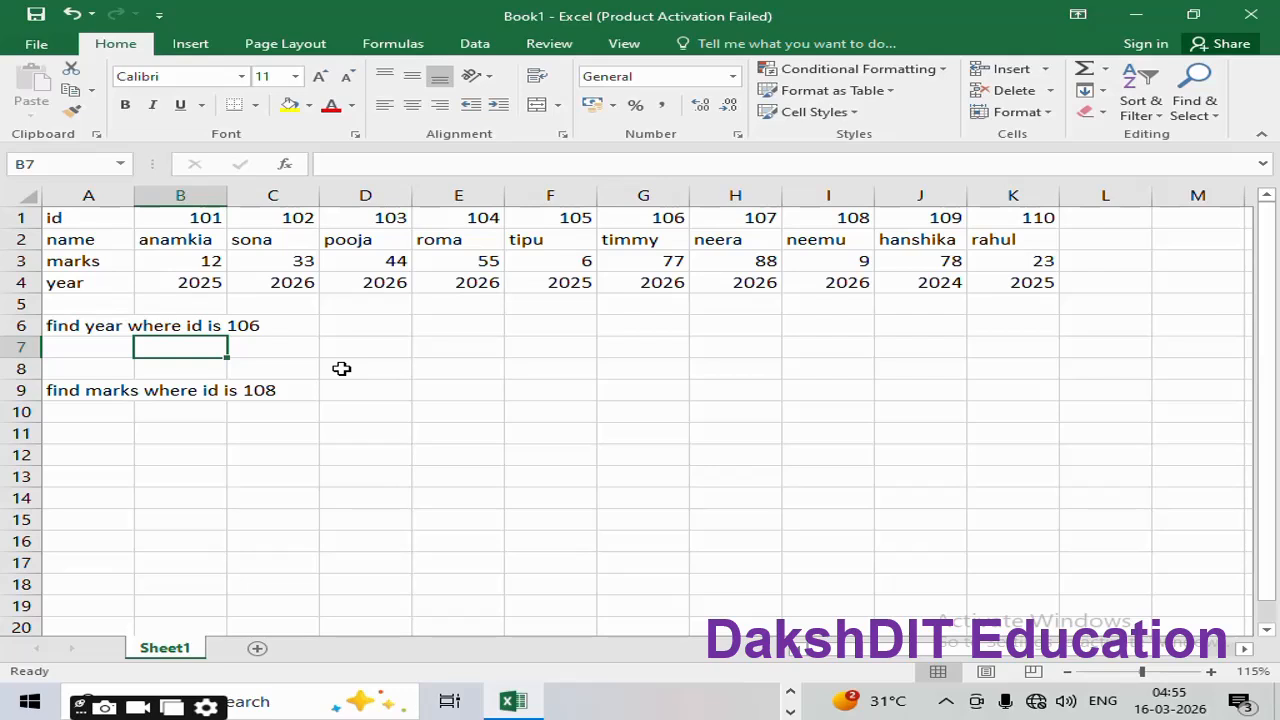
pyautogui.write('=h')
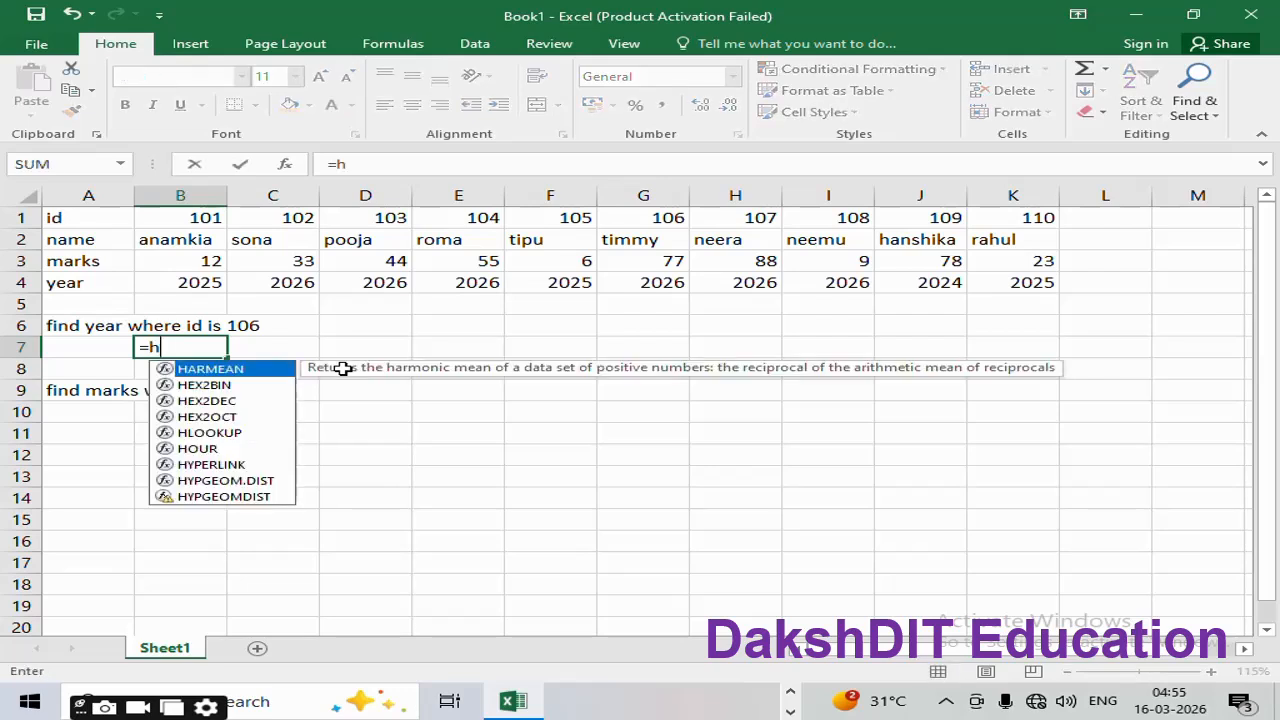
pyautogui.write('look')
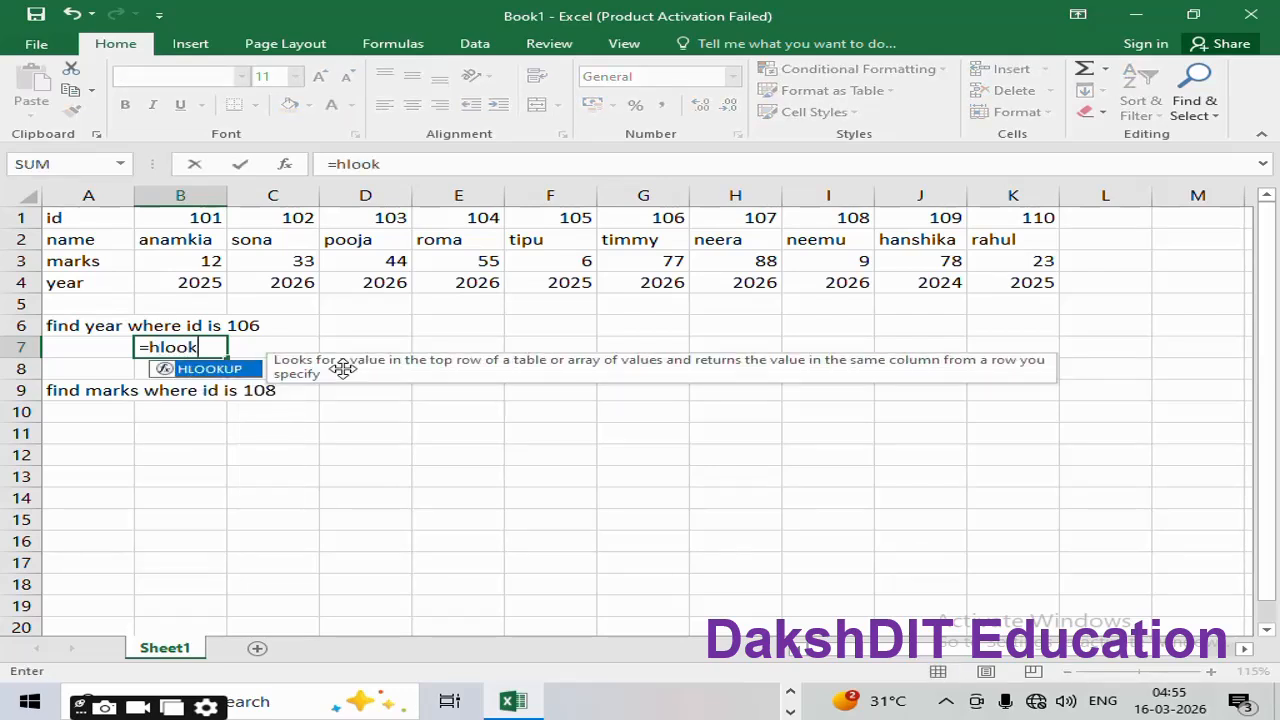
pyautogui.write('up(')
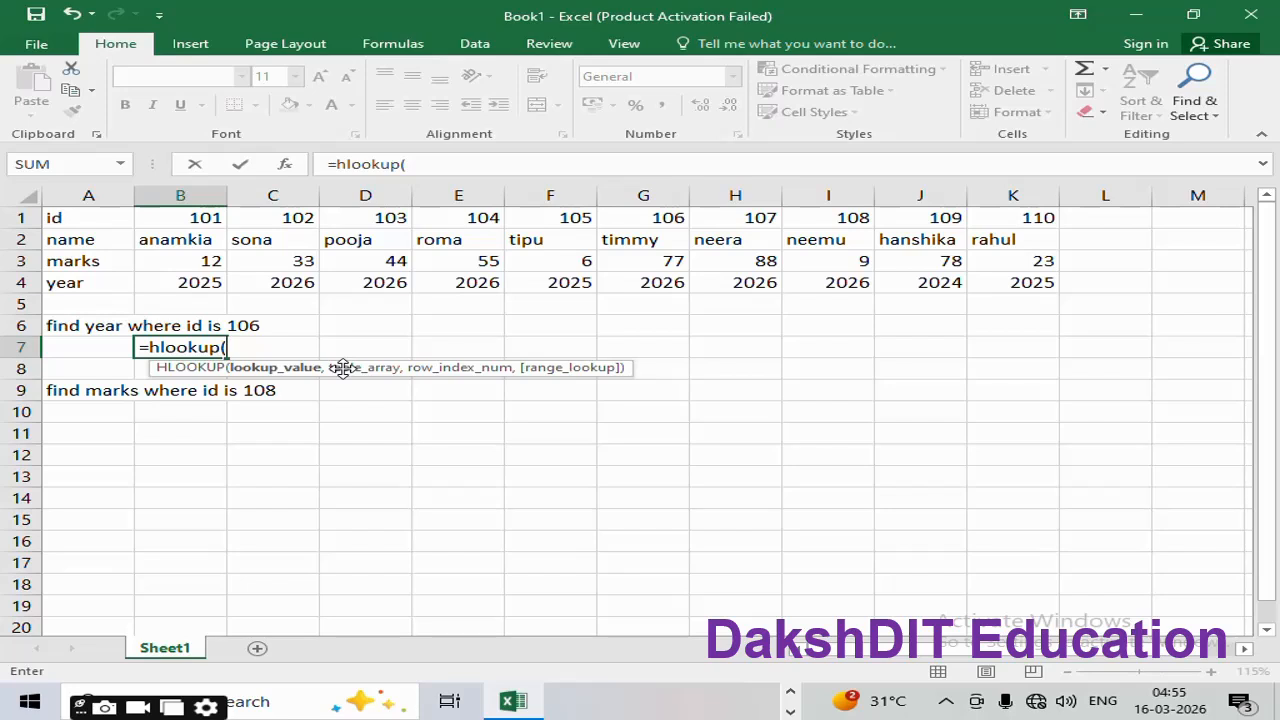
pyautogui.write('106,')
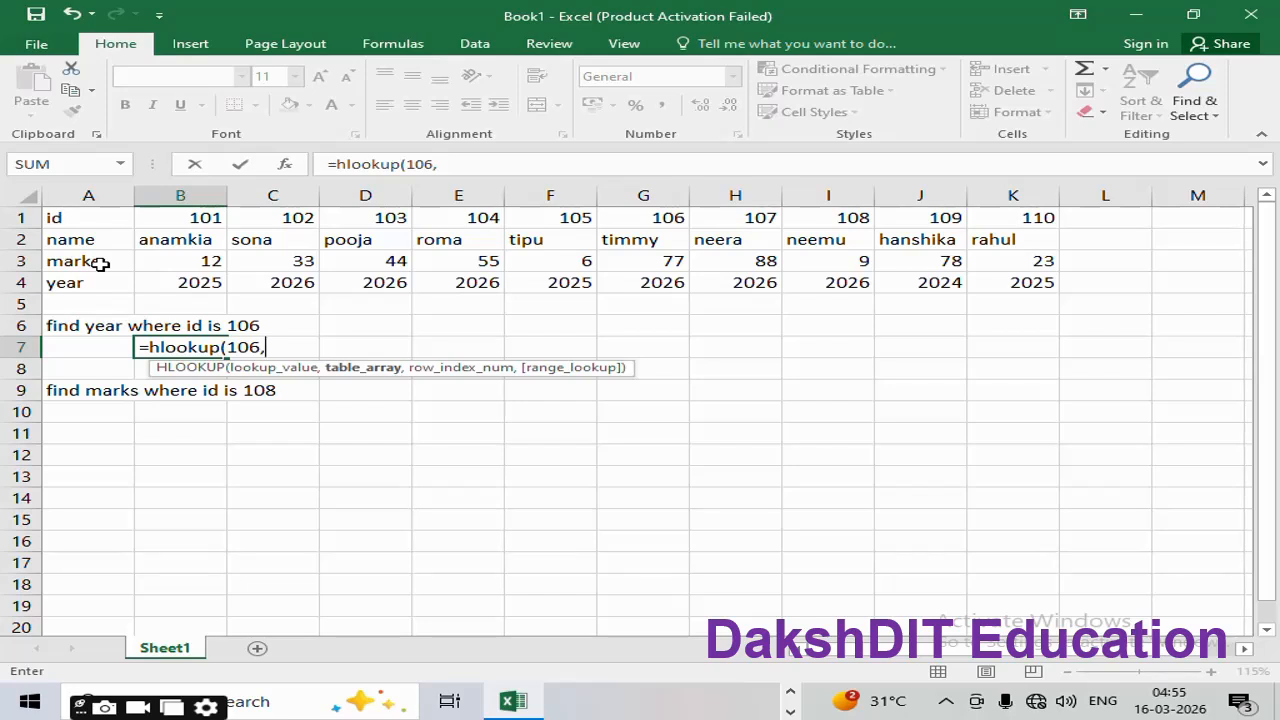
# Step: Set the B7 lookup range to A1:K4 and the row index to 4, the year row
pyautogui.click(62, 220)
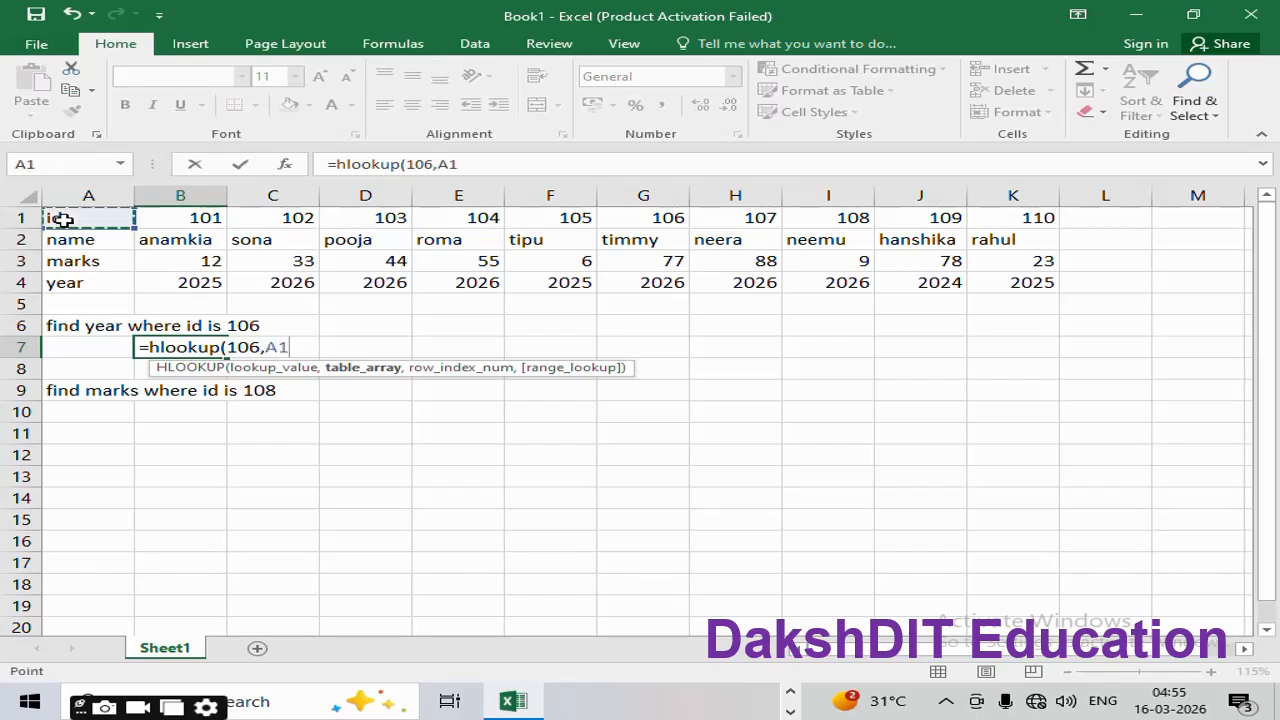
pyautogui.hotkey('shift', 'Right')
pyautogui.hotkey('shift', 'Right')
pyautogui.hotkey('shift', 'Right')
pyautogui.hotkey('shift', 'Right')
pyautogui.hotkey('shift', 'Right')
pyautogui.hotkey('shift', 'Right')
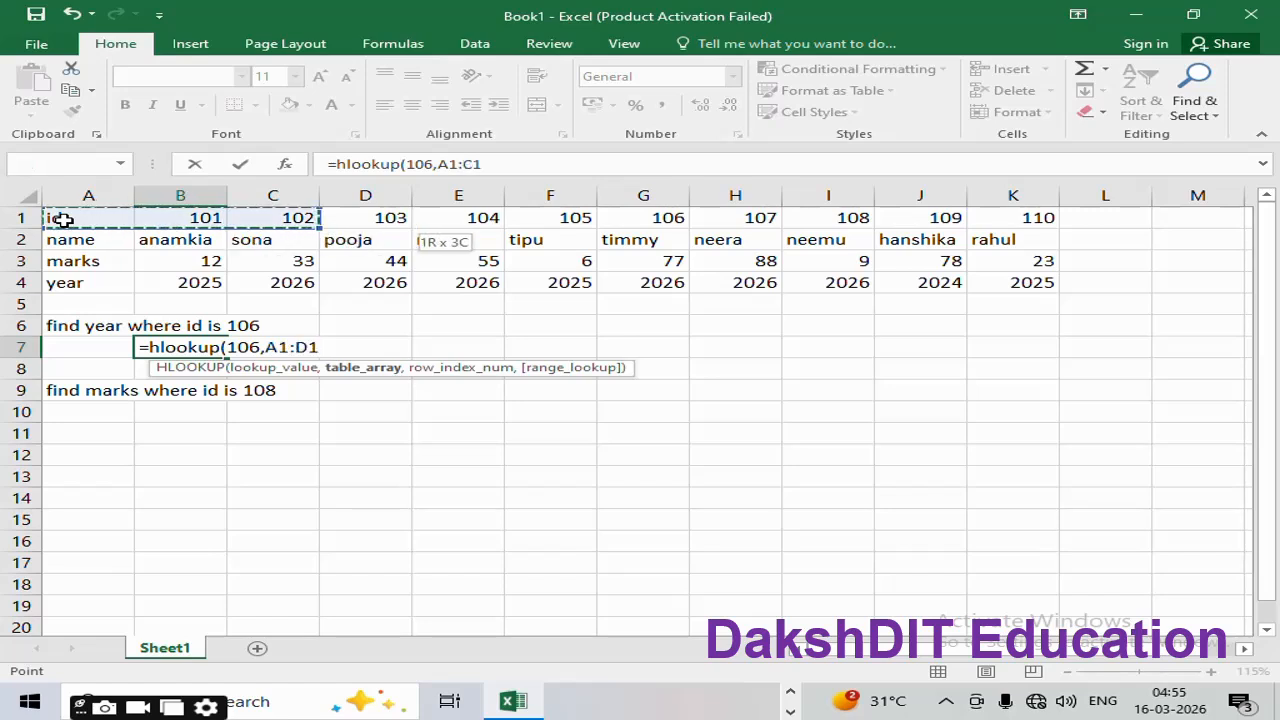
pyautogui.hotkey('shift', 'Right')
pyautogui.hotkey('shift', 'Right')
pyautogui.hotkey('shift', 'Right')
pyautogui.hotkey('shift', 'Right')
pyautogui.hotkey('shift', 'Down')
pyautogui.hotkey('shift', 'Down')
pyautogui.hotkey('shift', 'Down')
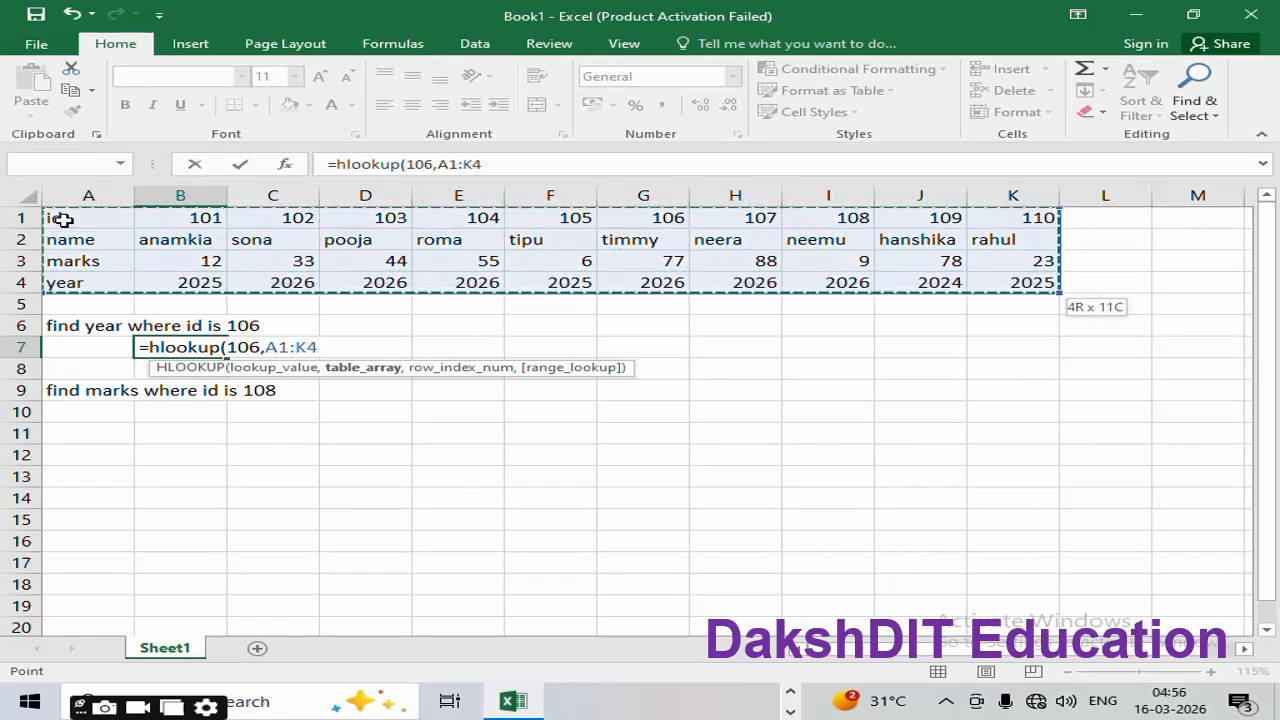
pyautogui.write(',')
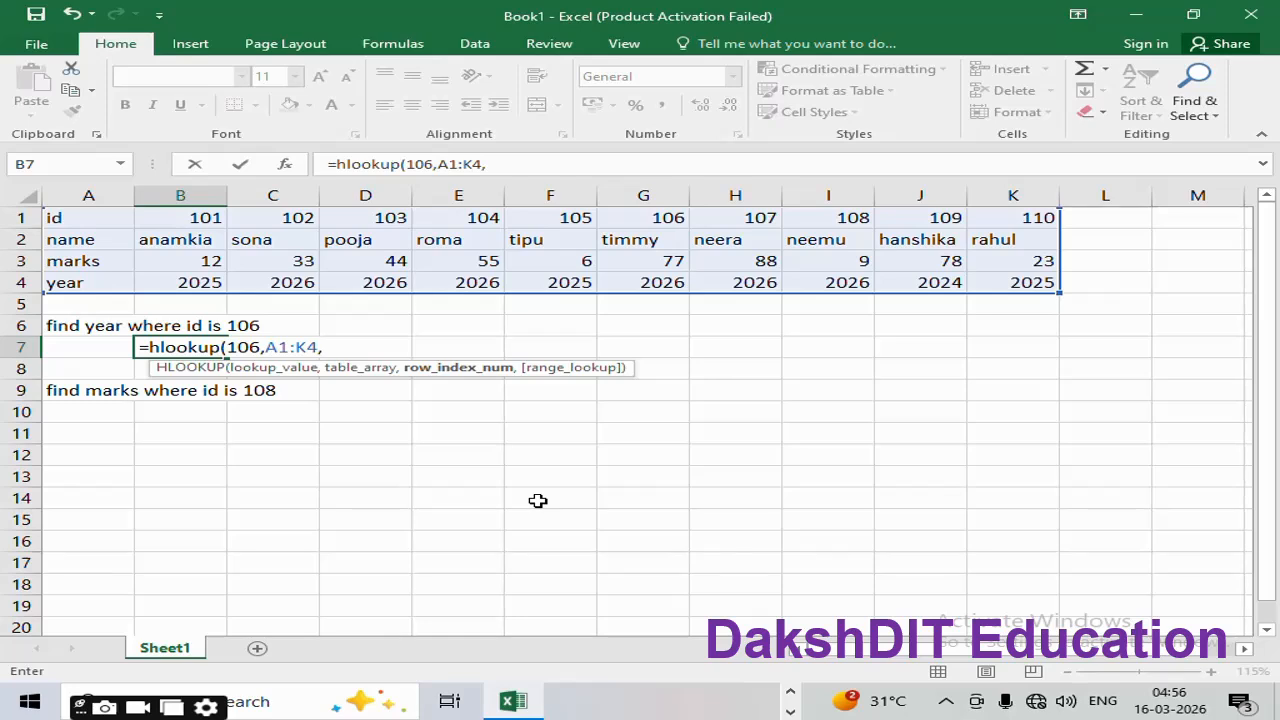
pyautogui.write('4')
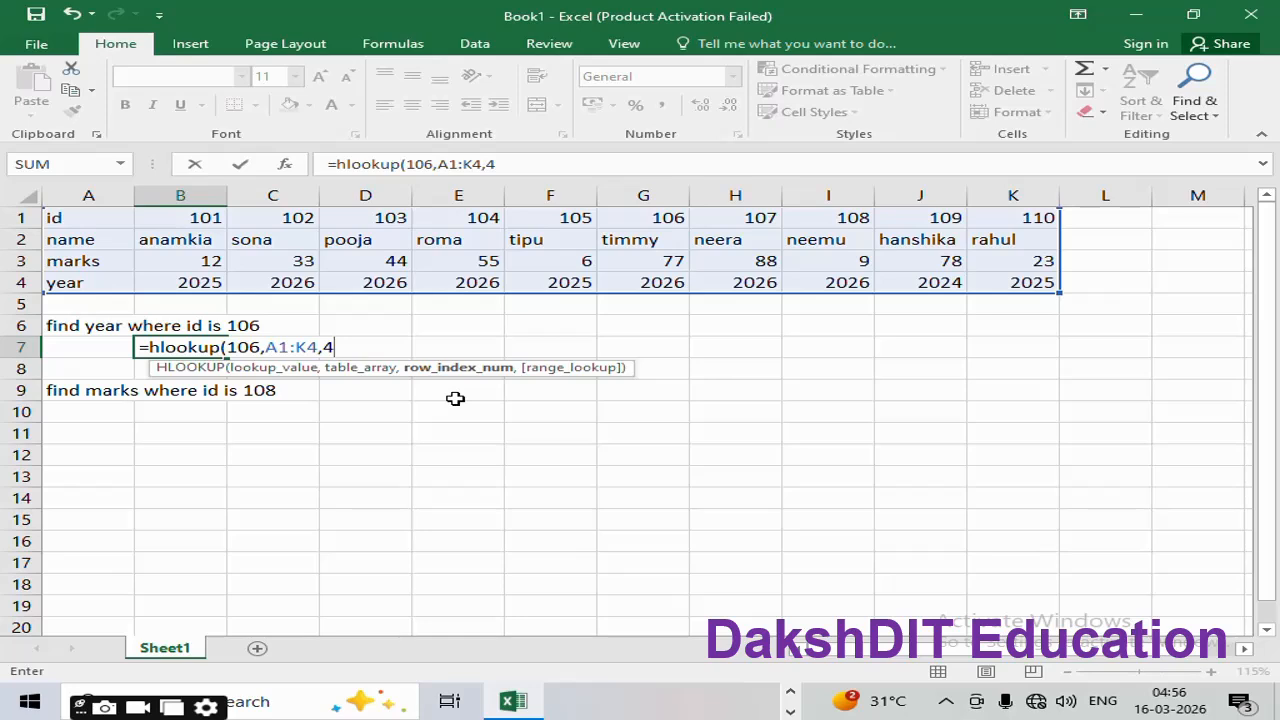
# Step: Close B7 as =HLOOKUP(106,A1:K4,4,FALSE) so it shows 2026, then reselect B7
pyautogui.write(',')
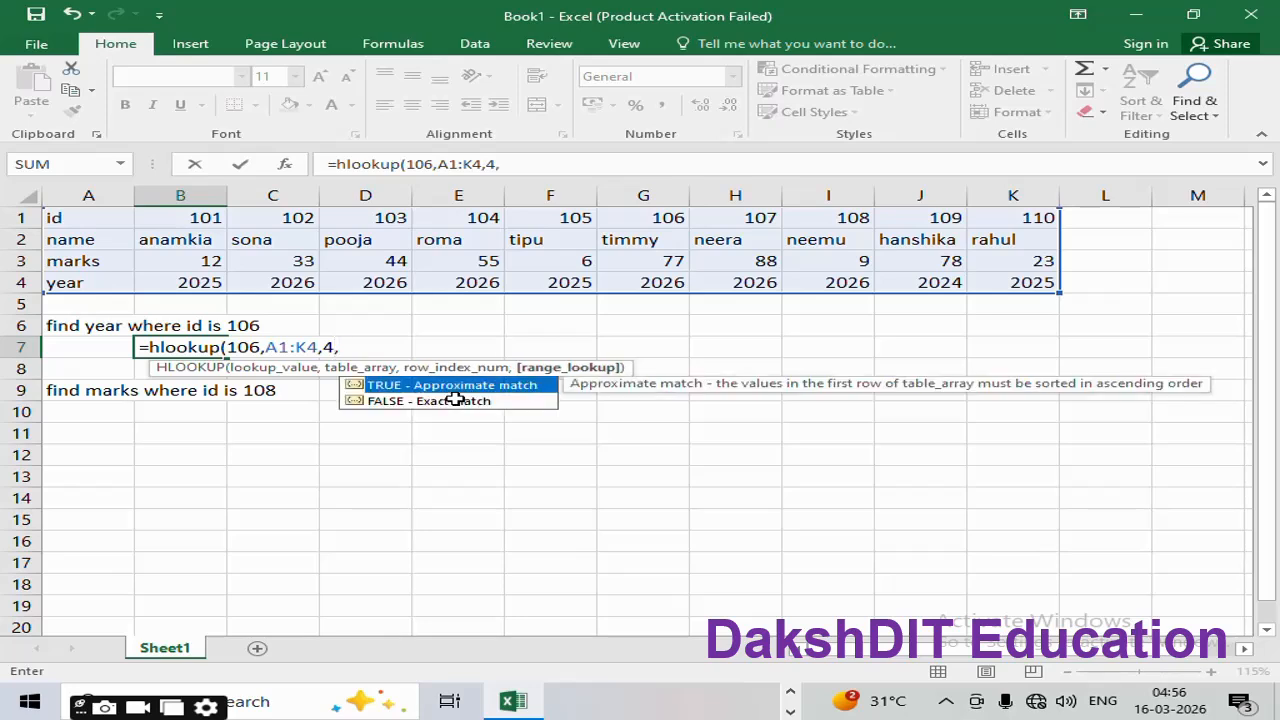
pyautogui.write('false')
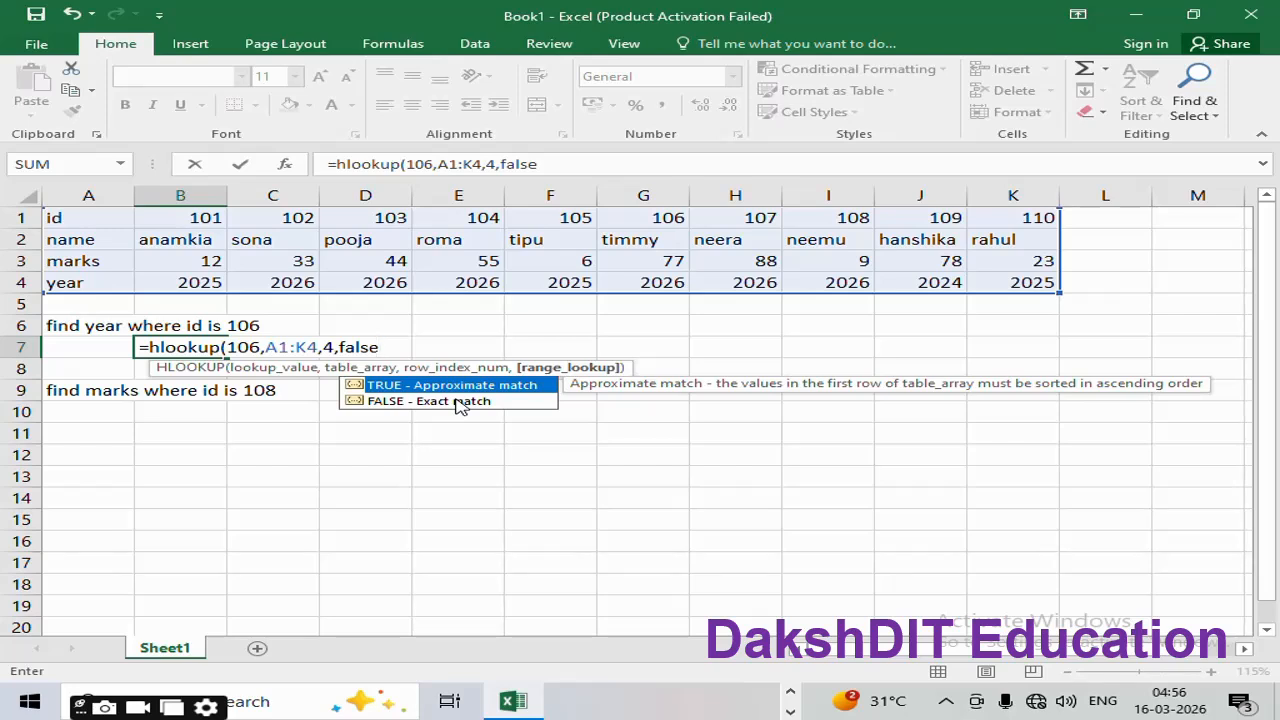
pyautogui.write(')')
pyautogui.press('Return')
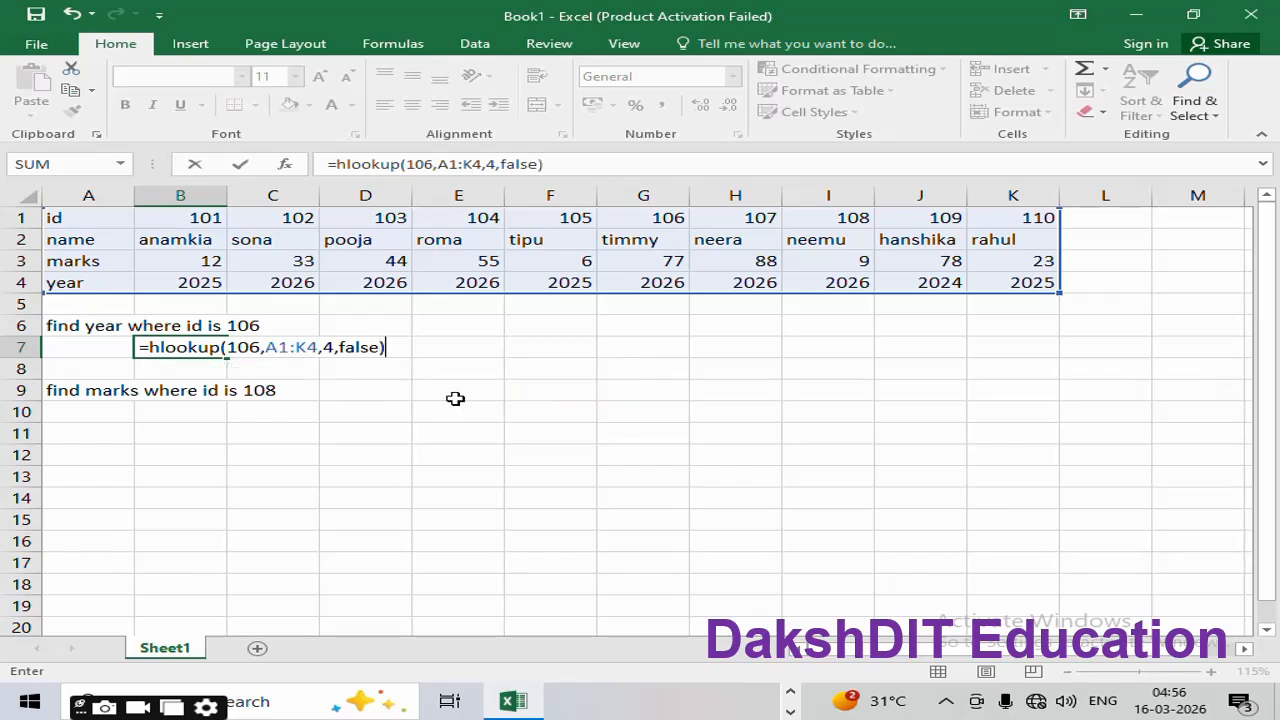
pyautogui.press('Up')
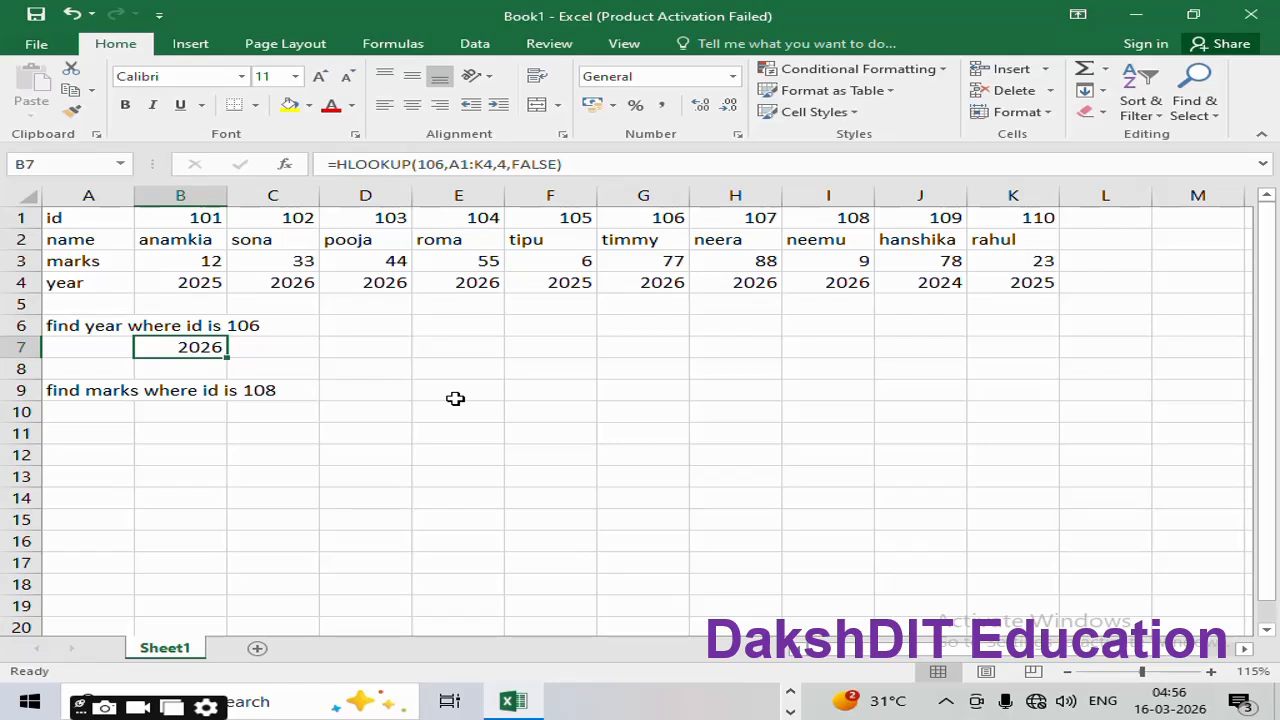
pyautogui.moveTo(672, 218); pyautogui.dragTo(667, 287)
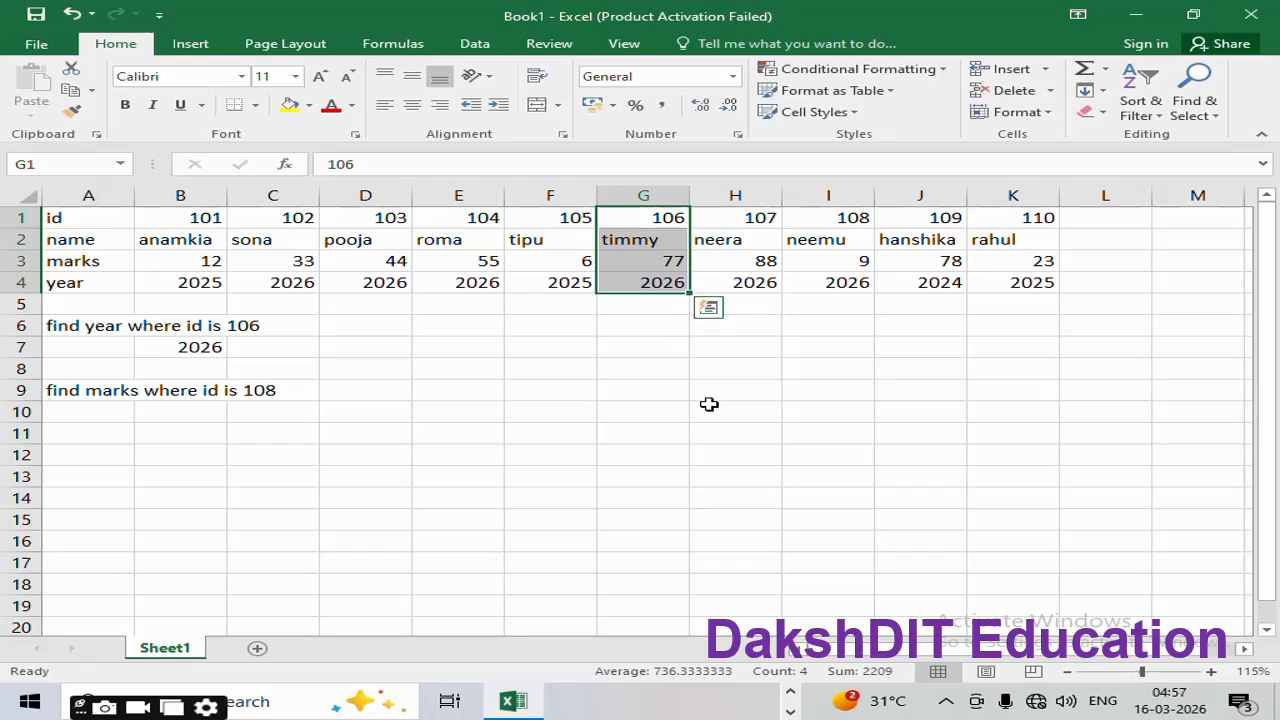
pyautogui.click(245, 413)
pyautogui.click(211, 414)
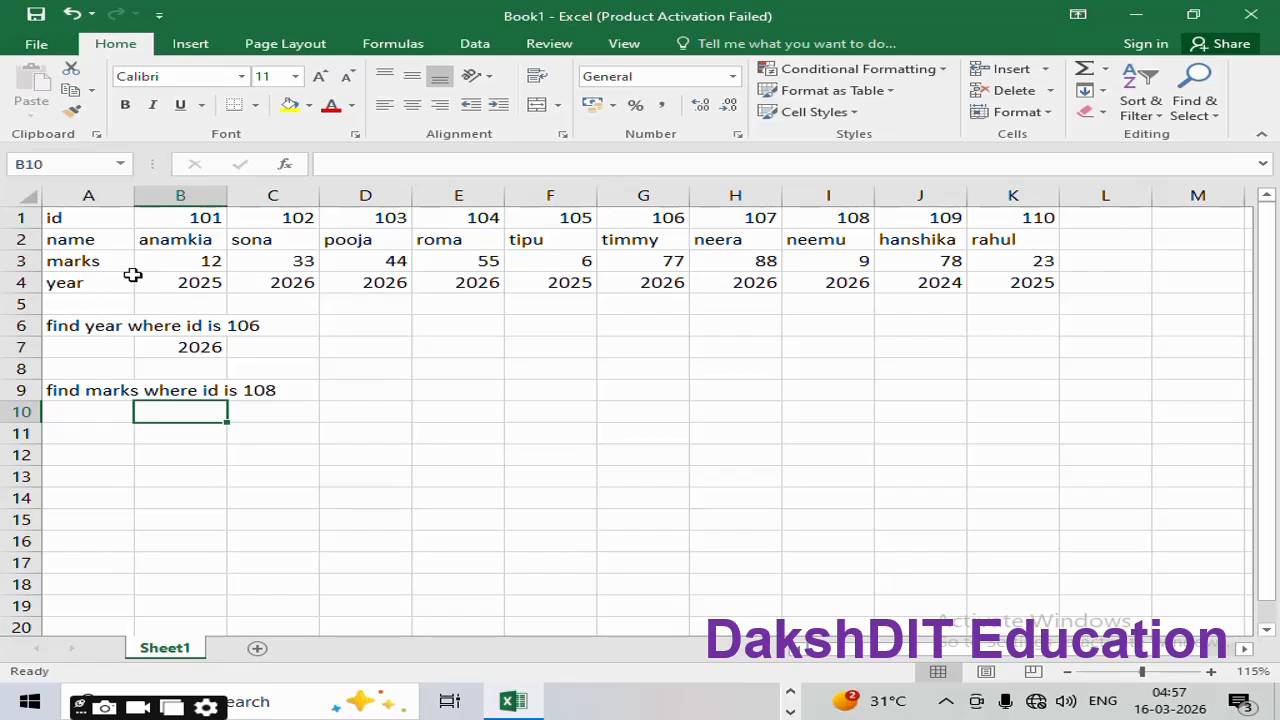
pyautogui.click(78, 218)
pyautogui.click(77, 243)
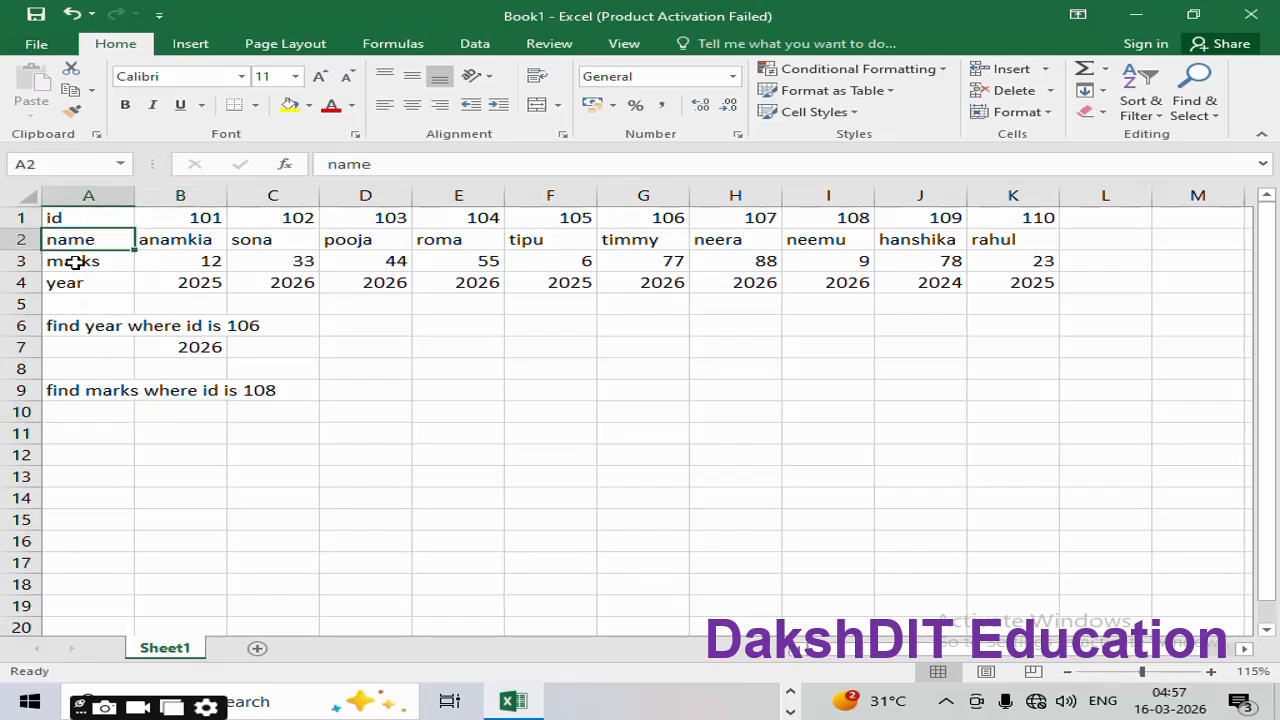
pyautogui.click(82, 262)
pyautogui.click(79, 289)
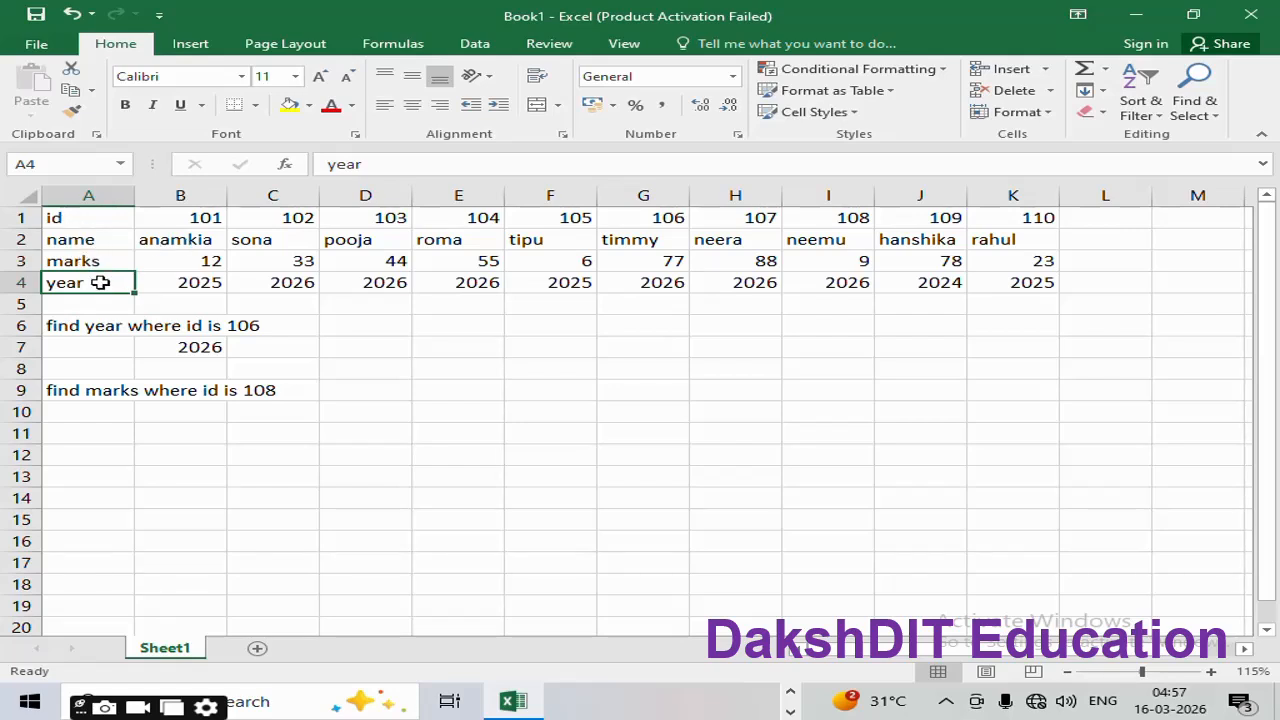
pyautogui.click(192, 418)
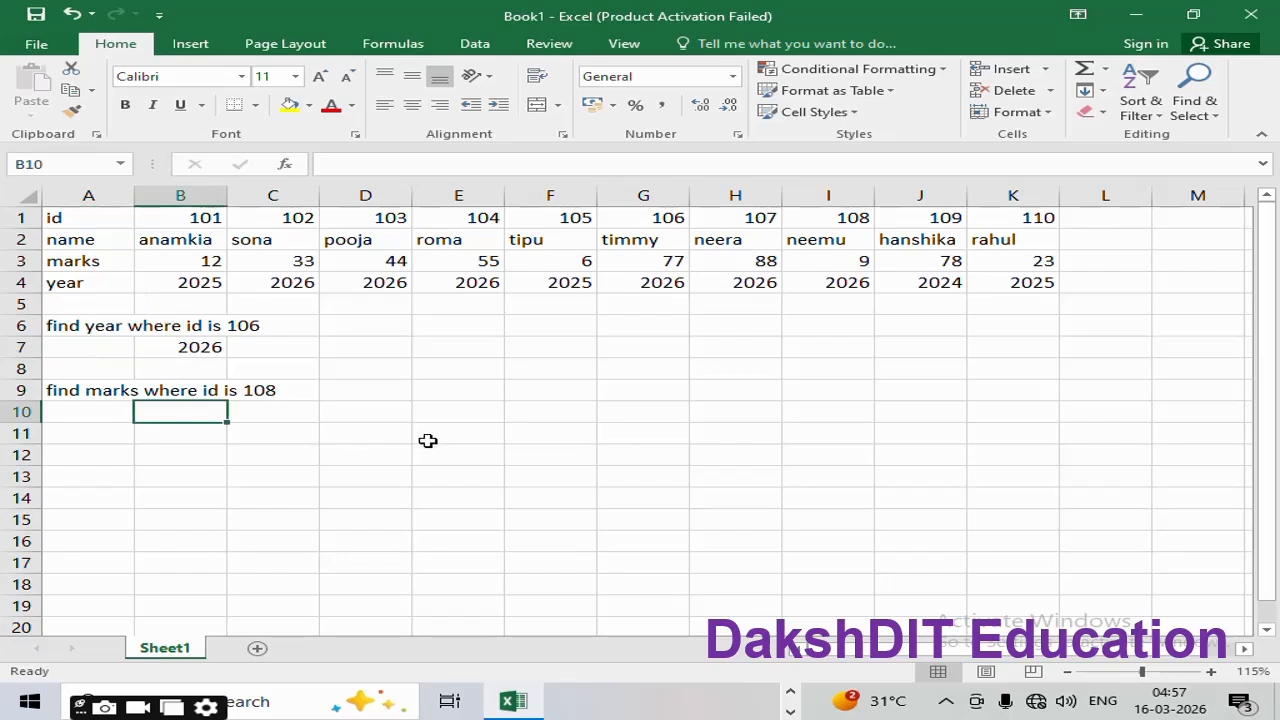
# Step: In B10, start =HLOOKUP(108, and select the table range A1:K3
pyautogui.write('=v')
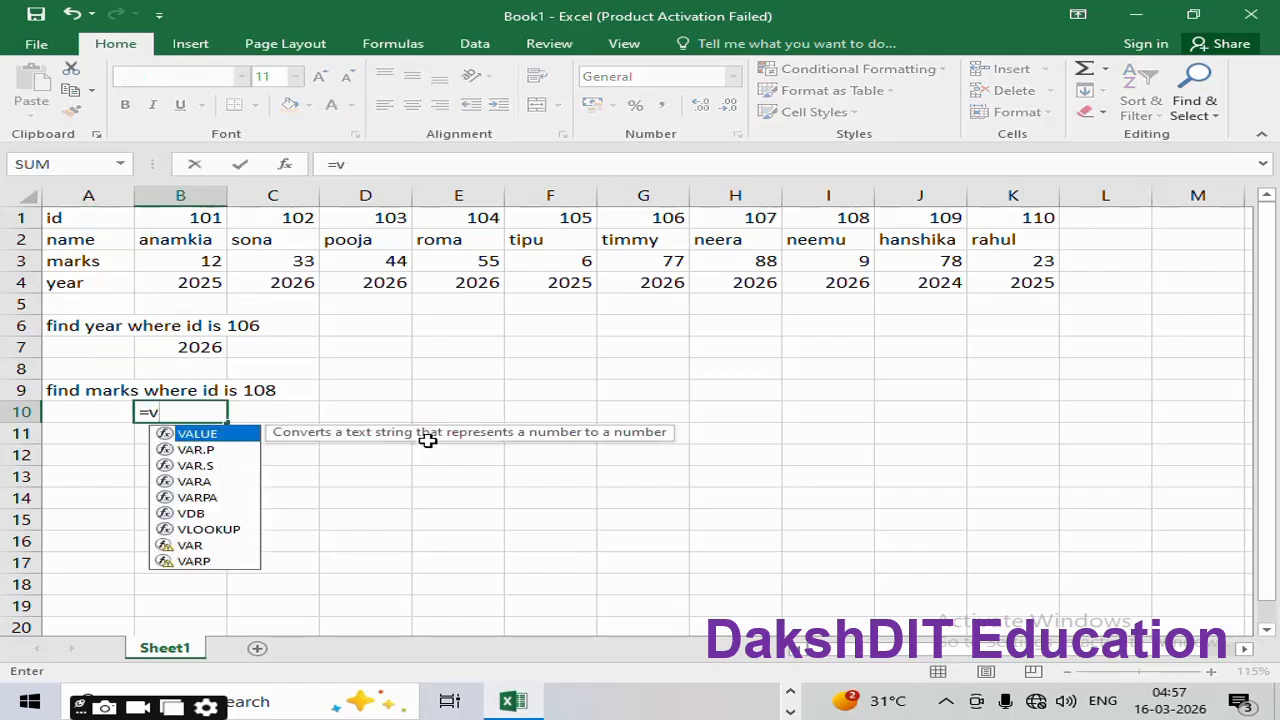
pyautogui.press('BackSpace')
pyautogui.write('hlo')
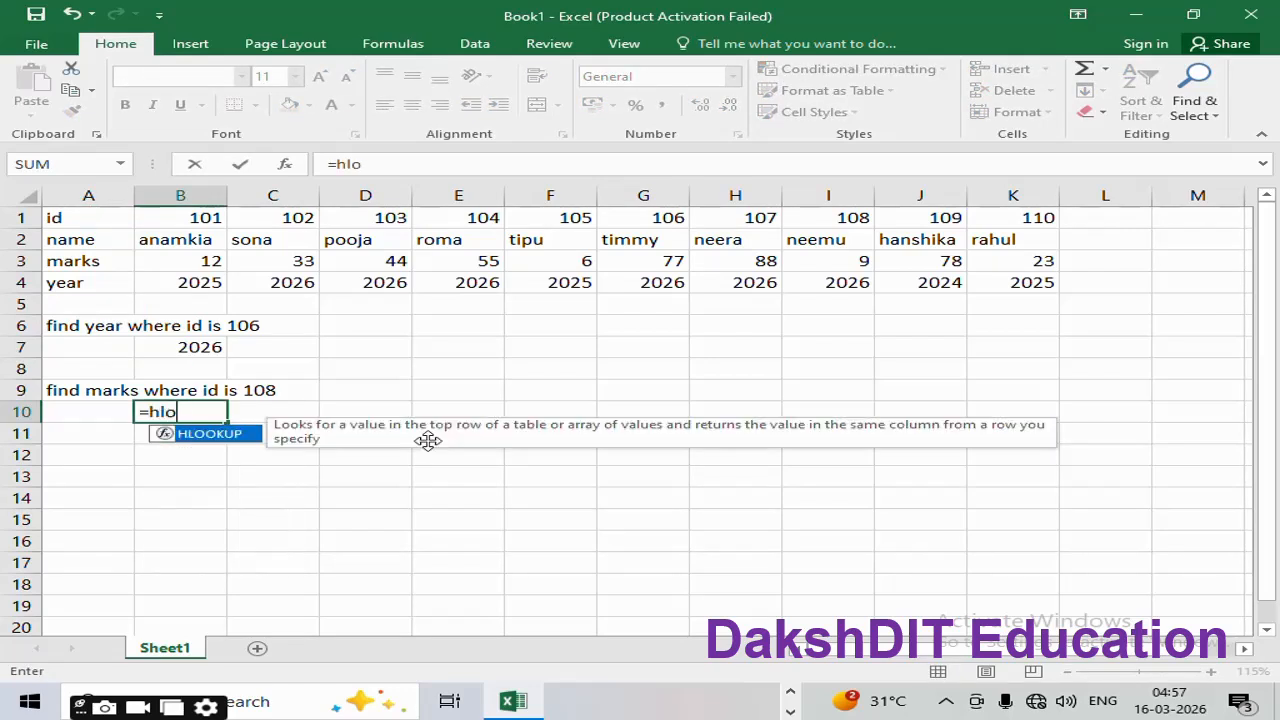
pyautogui.write('okup(')
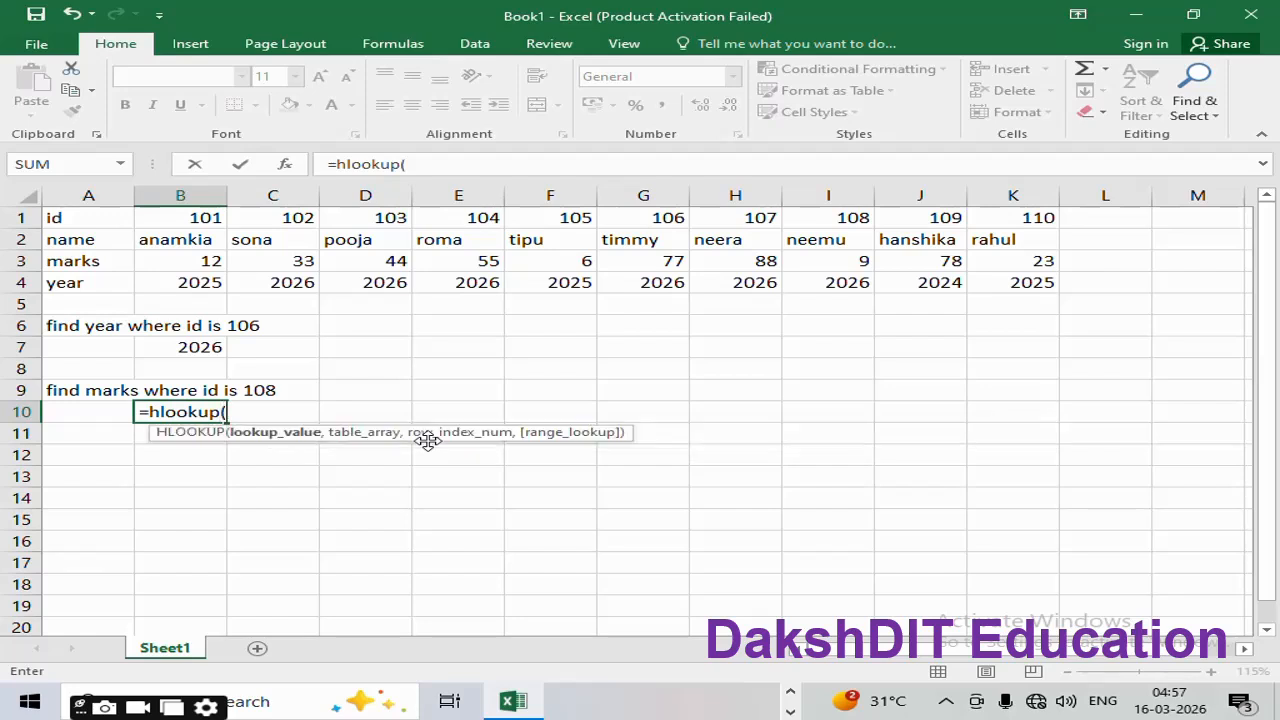
pyautogui.write('108,')
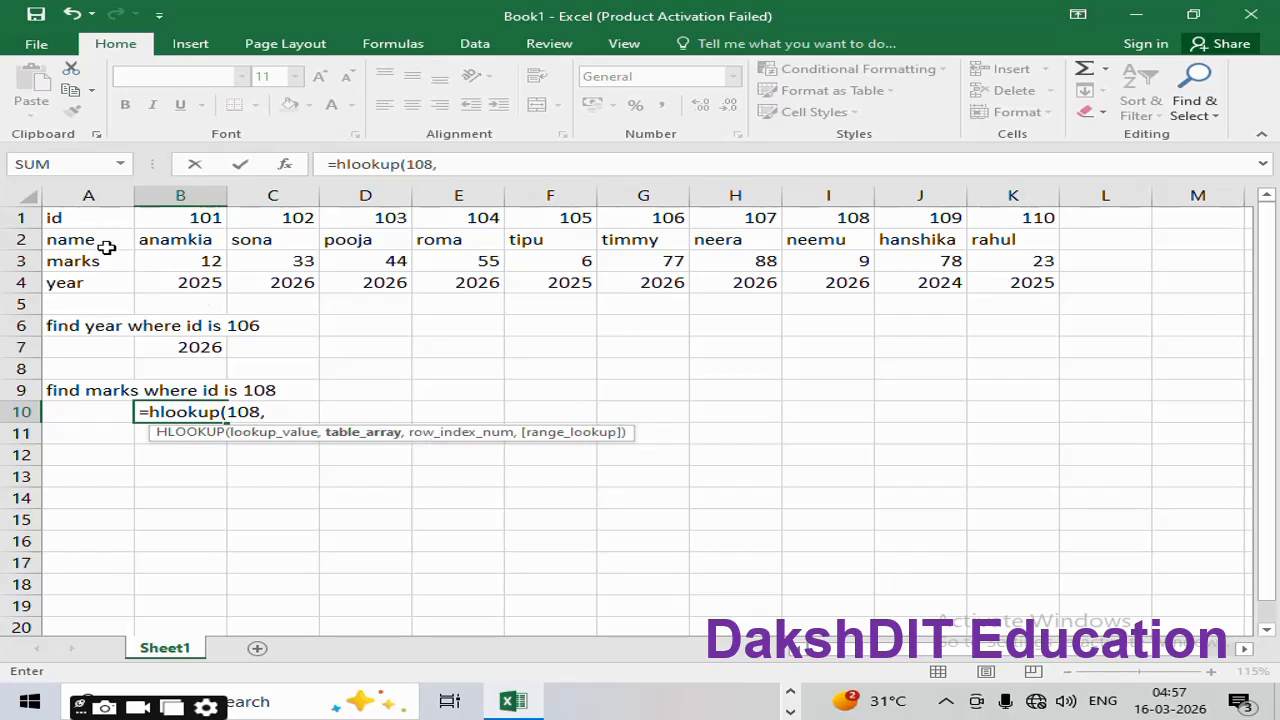
pyautogui.click(62, 220)
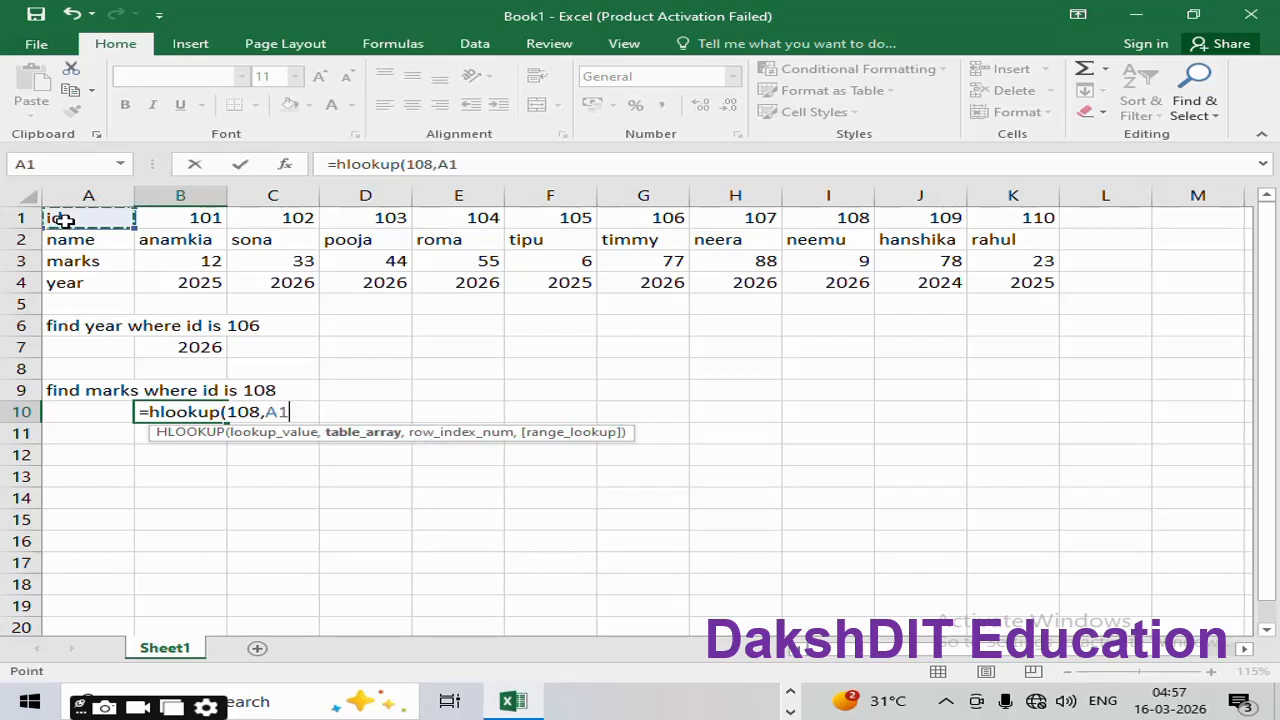
pyautogui.hotkey('shift', 'Right')
pyautogui.hotkey('shift', 'Right')
pyautogui.hotkey('shift', 'Right')
pyautogui.hotkey('shift', 'Right')
pyautogui.hotkey('shift', 'Right')
pyautogui.hotkey('shift', 'Right')
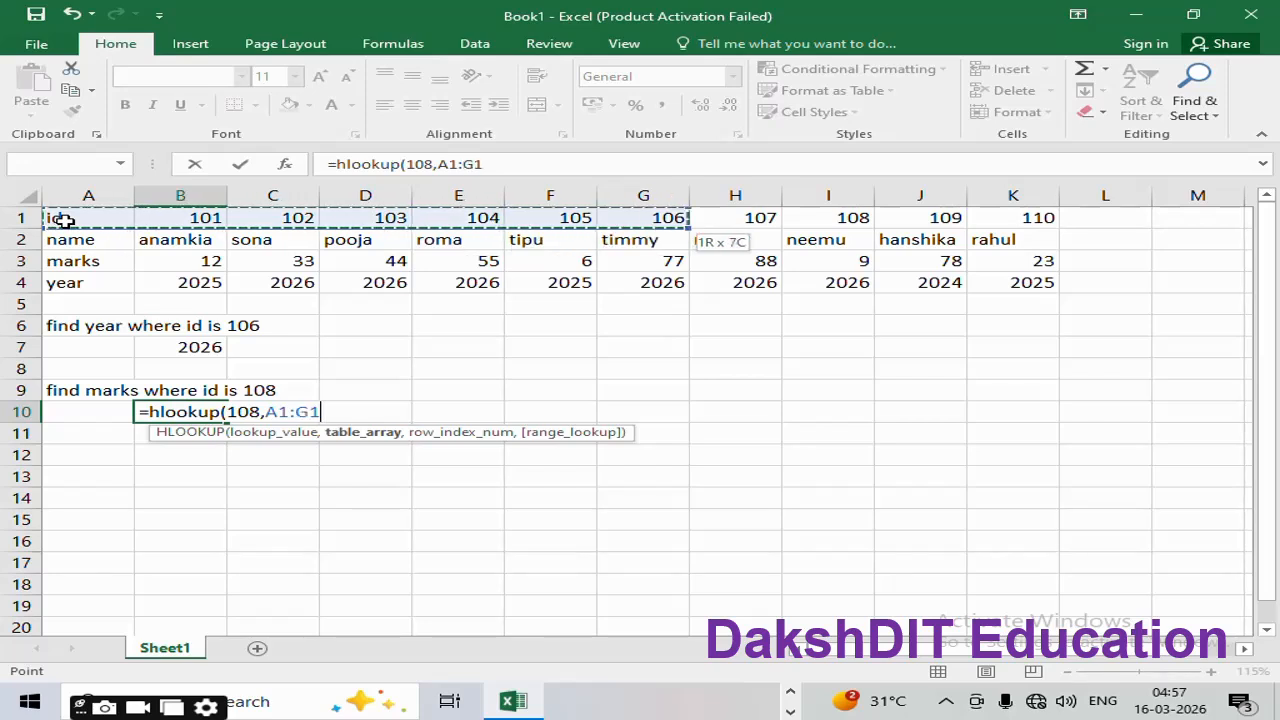
pyautogui.hotkey('shift', 'Right')
pyautogui.hotkey('shift', 'Right')
pyautogui.hotkey('shift', 'Right')
pyautogui.hotkey('shift', 'Right')
pyautogui.hotkey('shift', 'Down')
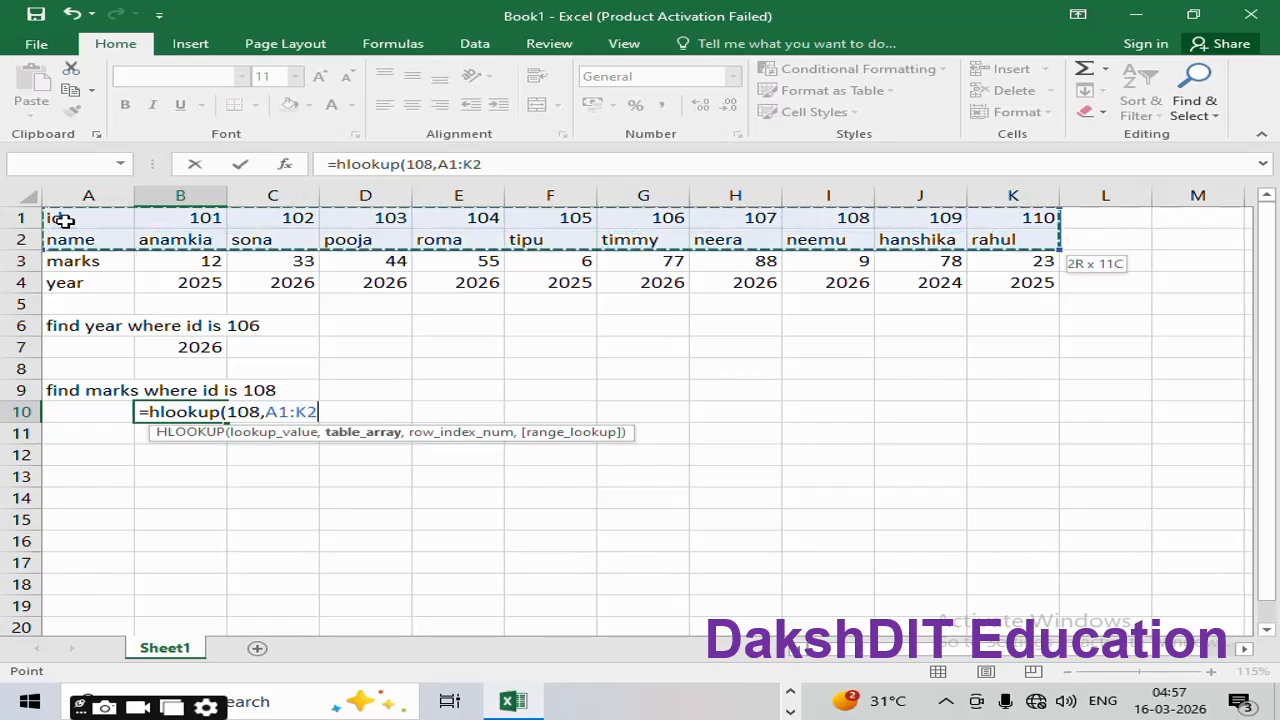
pyautogui.hotkey('shift', 'Down')
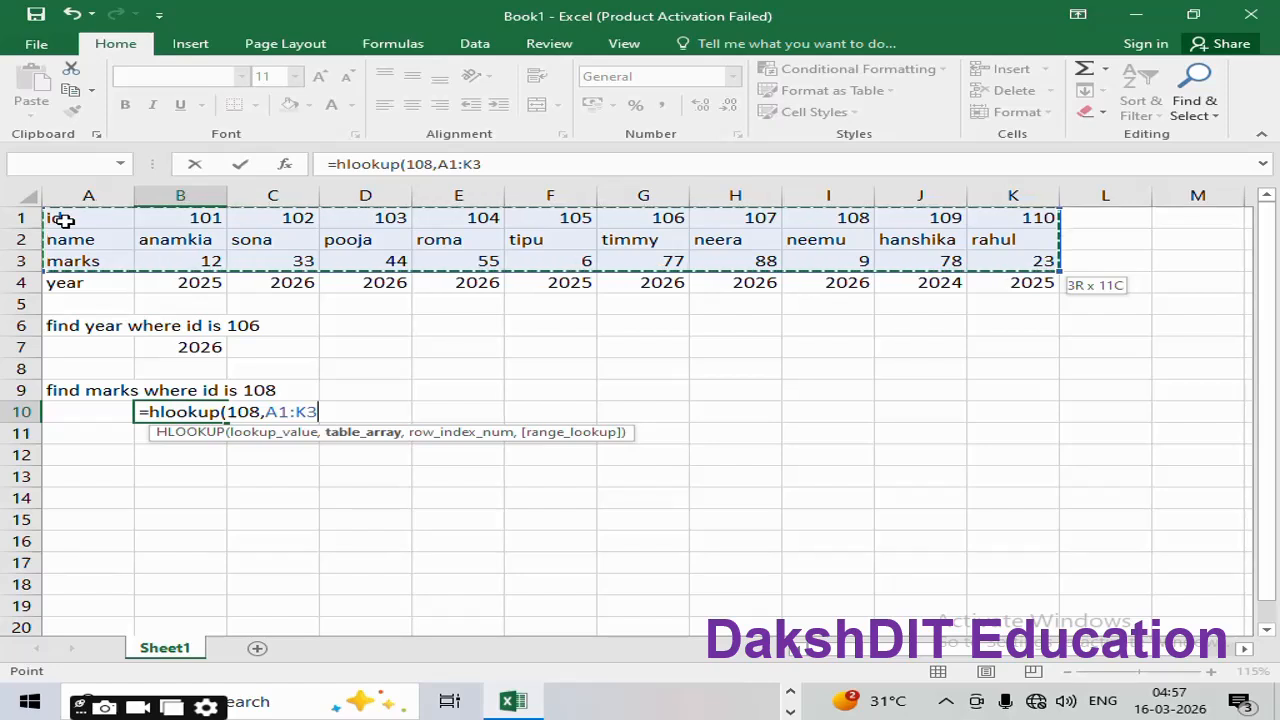
# Step: Finish B10 with row index 3 and FALSE so it returns 9, id 108's marks
pyautogui.write(',')
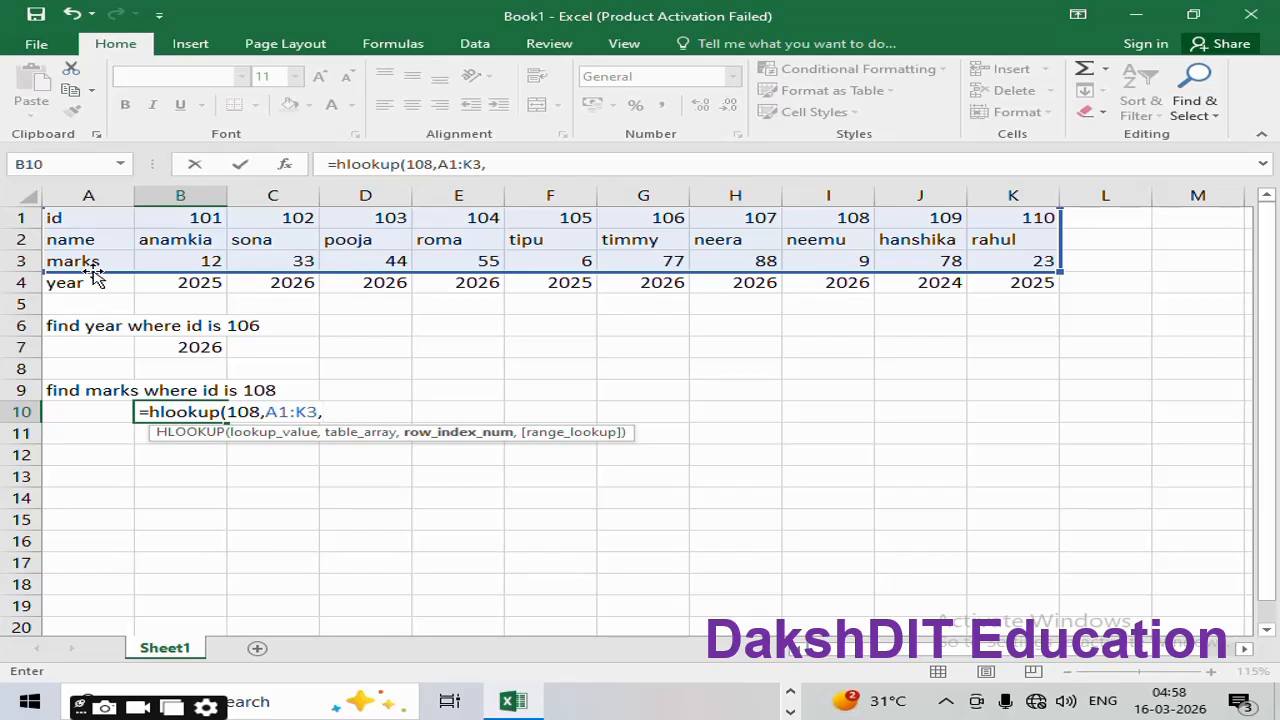
pyautogui.write('3')
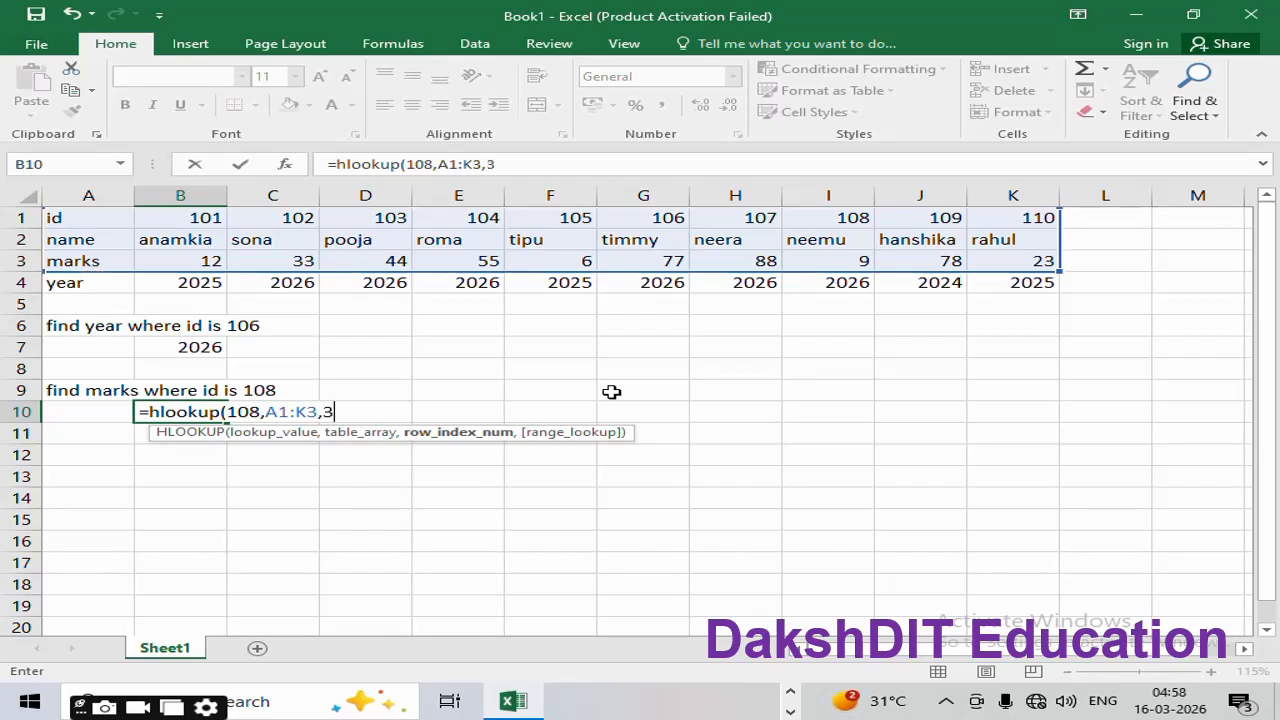
pyautogui.write(',')
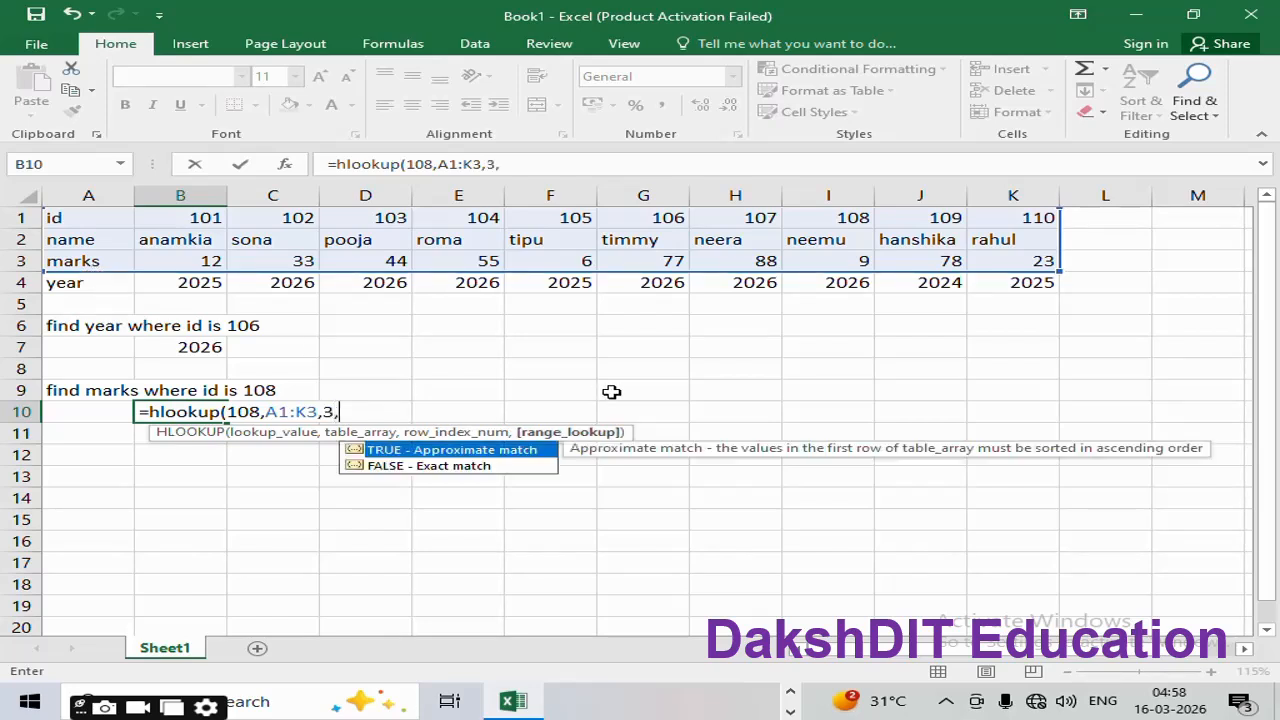
pyautogui.write('fl')
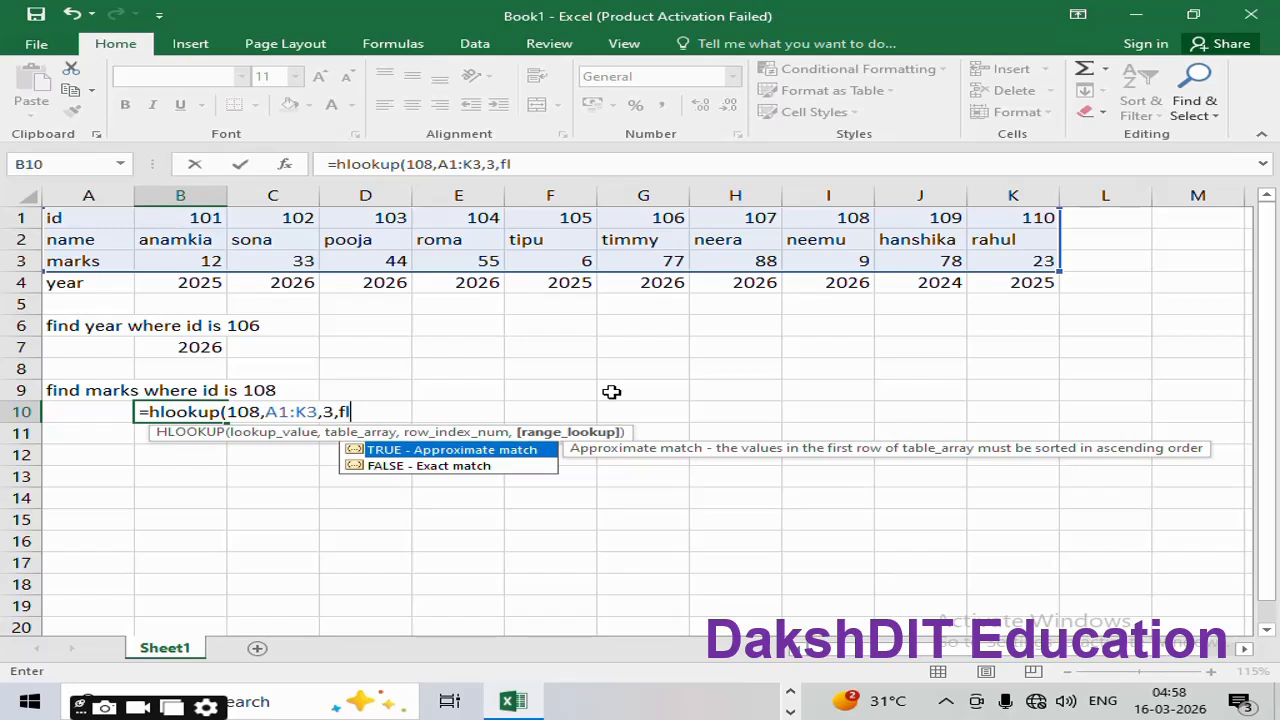
pyautogui.press('BackSpace')
pyautogui.write('alse')
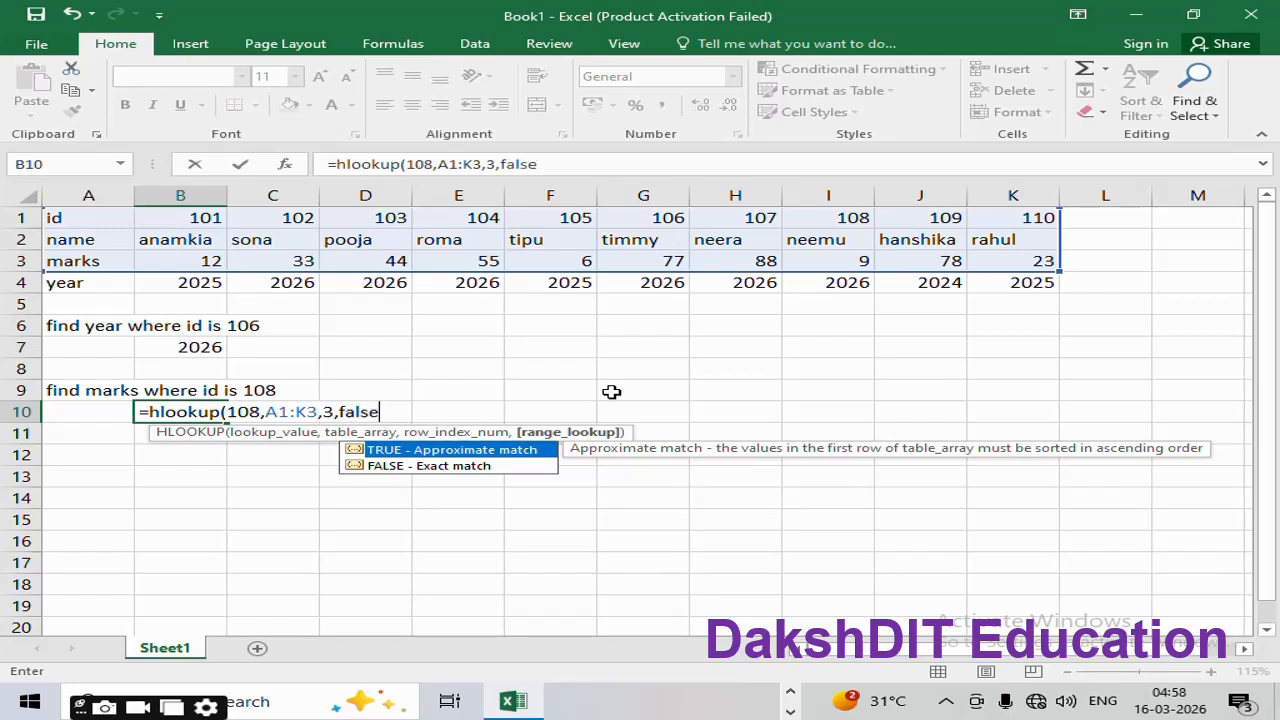
pyautogui.write(')')
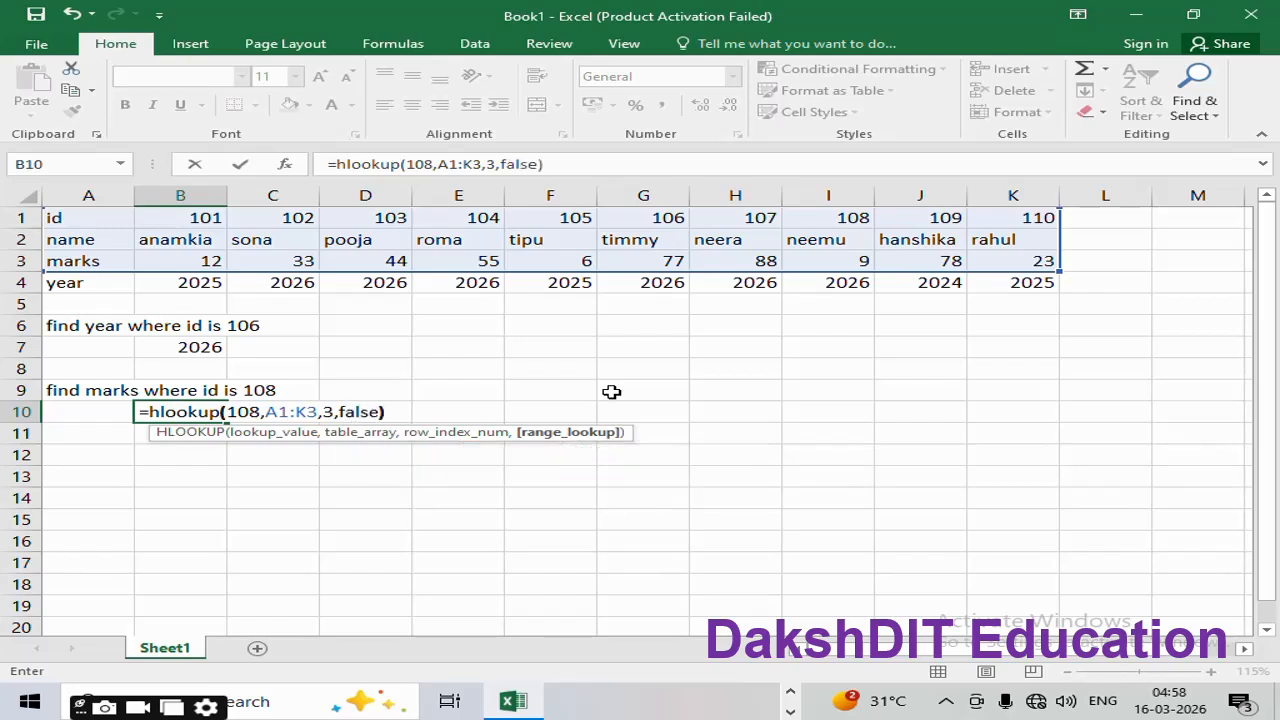
pyautogui.press('Return')
pyautogui.press('Up')
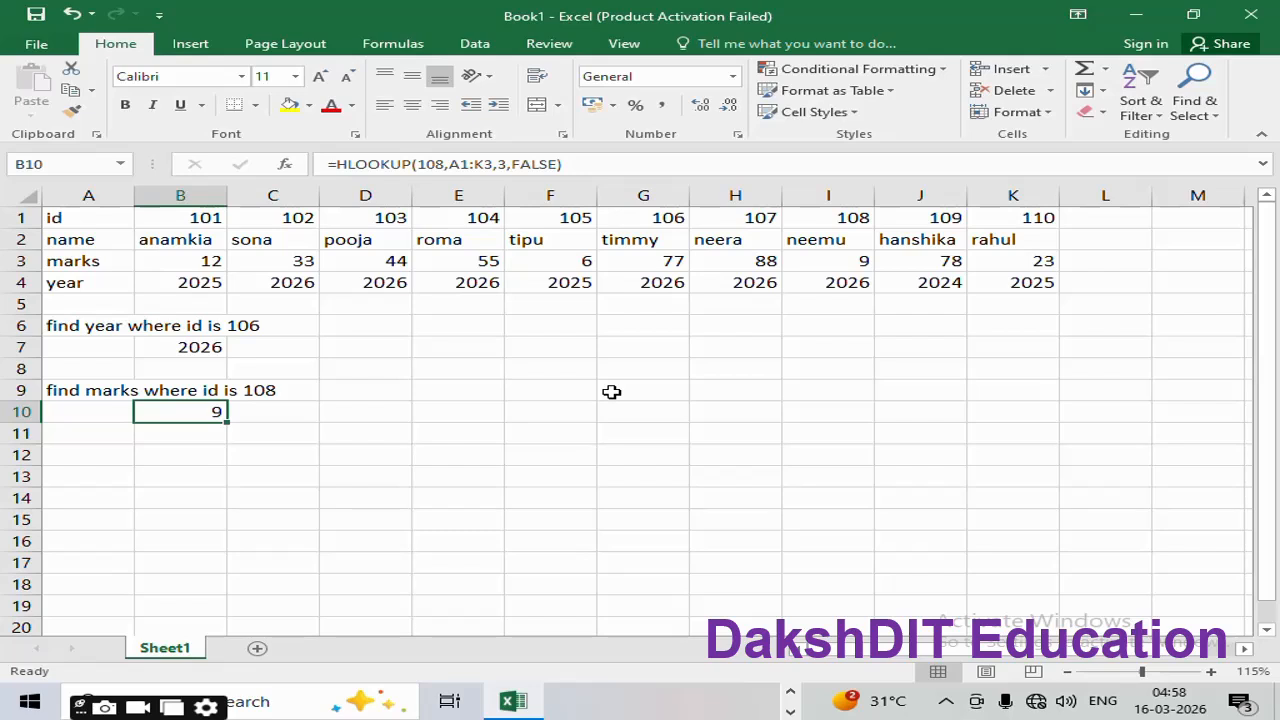
pyautogui.moveTo(854, 220); pyautogui.dragTo(860, 258)
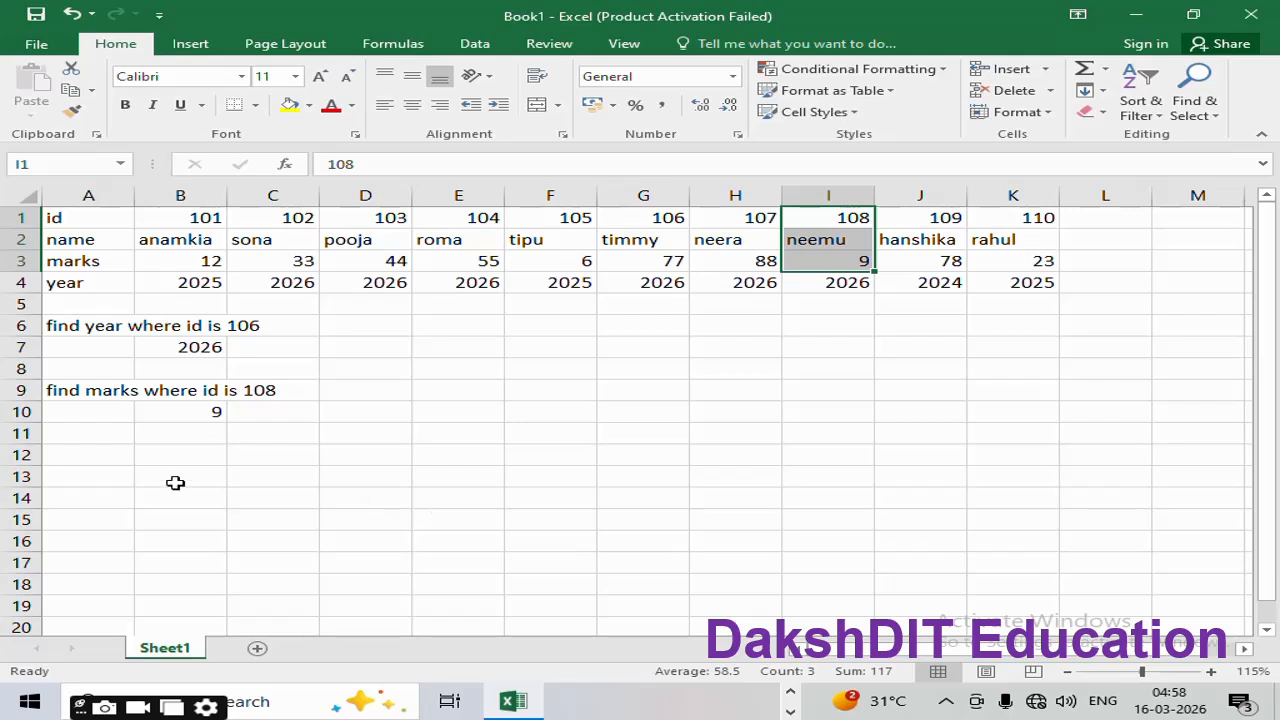
pyautogui.click(112, 455)
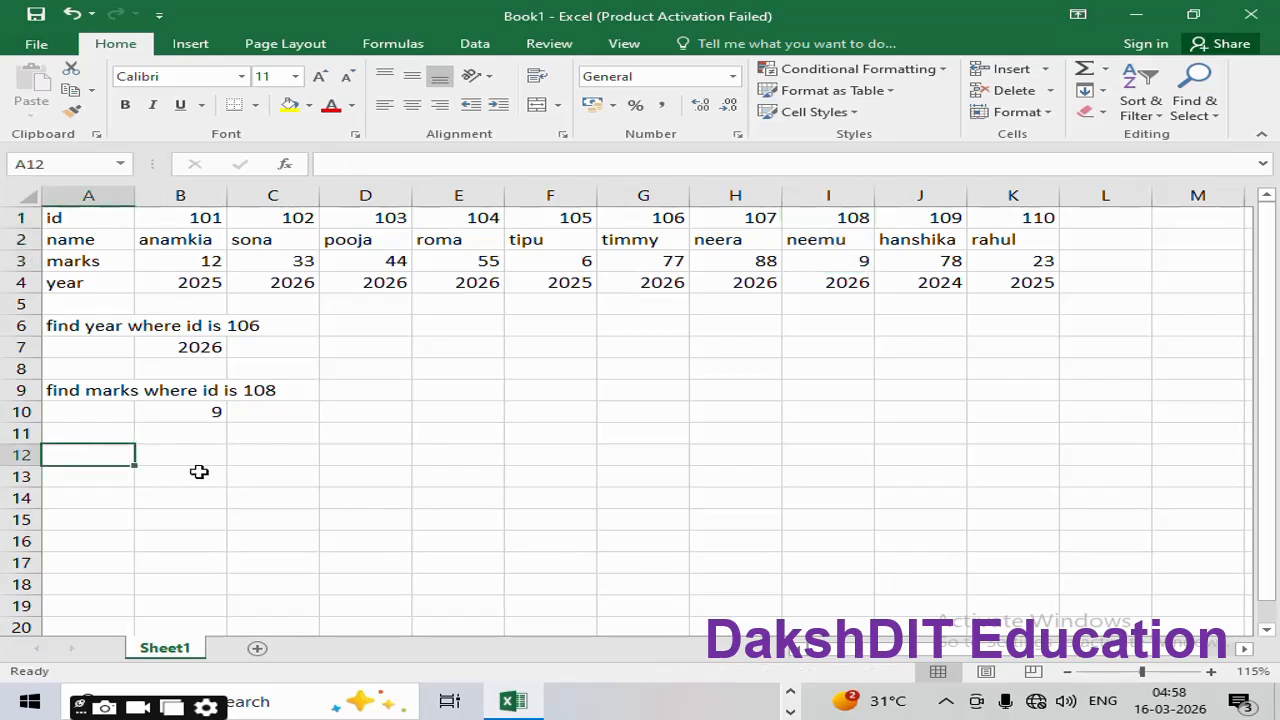
# Step: Enter the label 'find marks where name is pooja' in cell A12
pyautogui.write('find')
pyautogui.press('BackSpace')
pyautogui.write('d ')
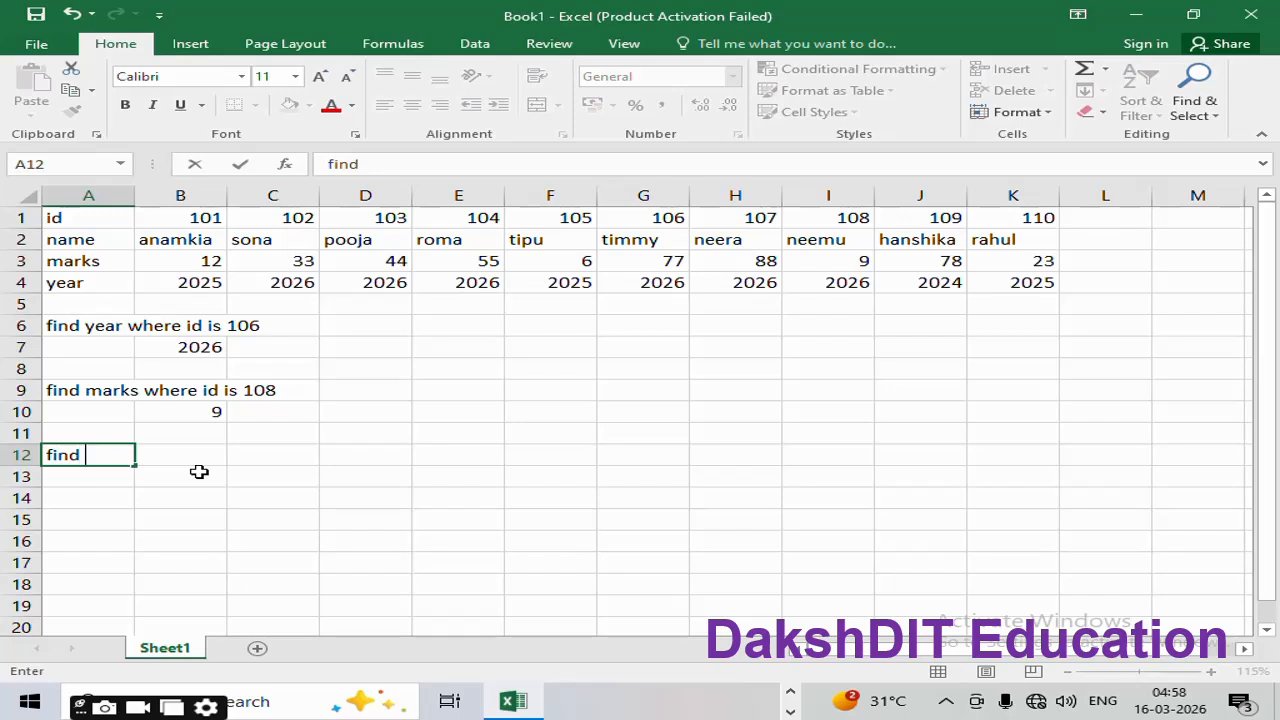
pyautogui.write('marks wher')
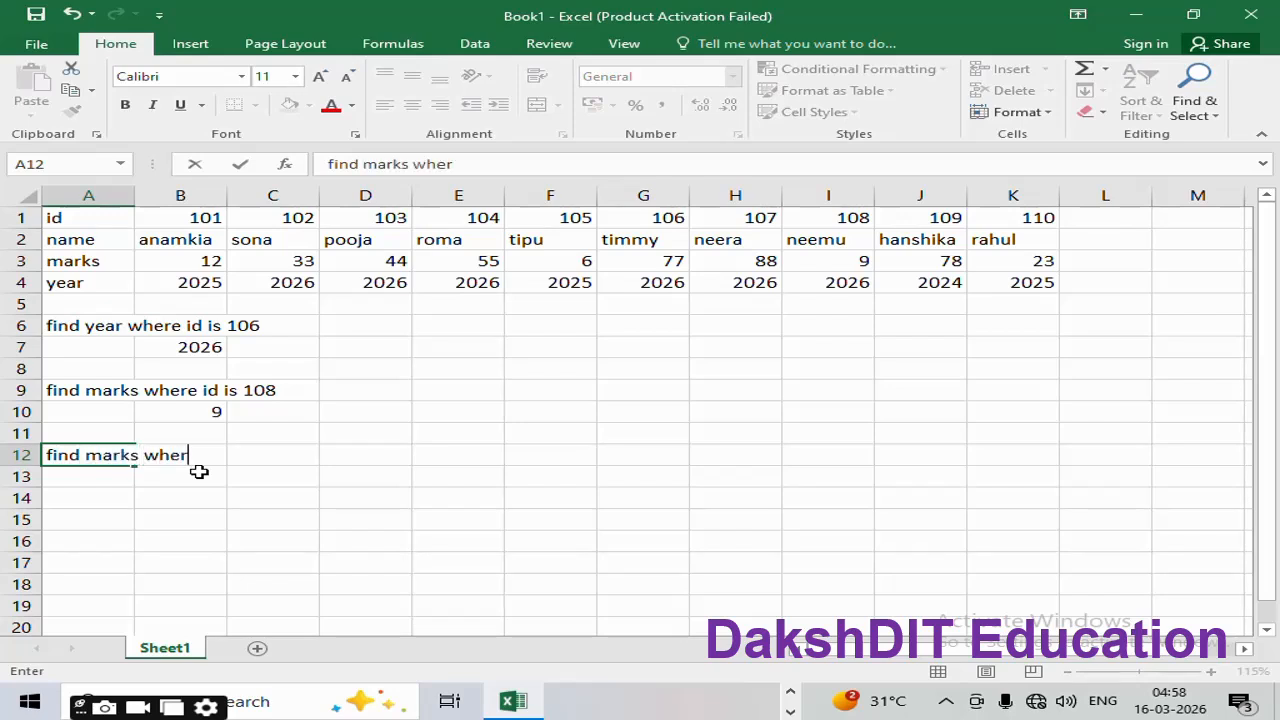
pyautogui.write('e name ')
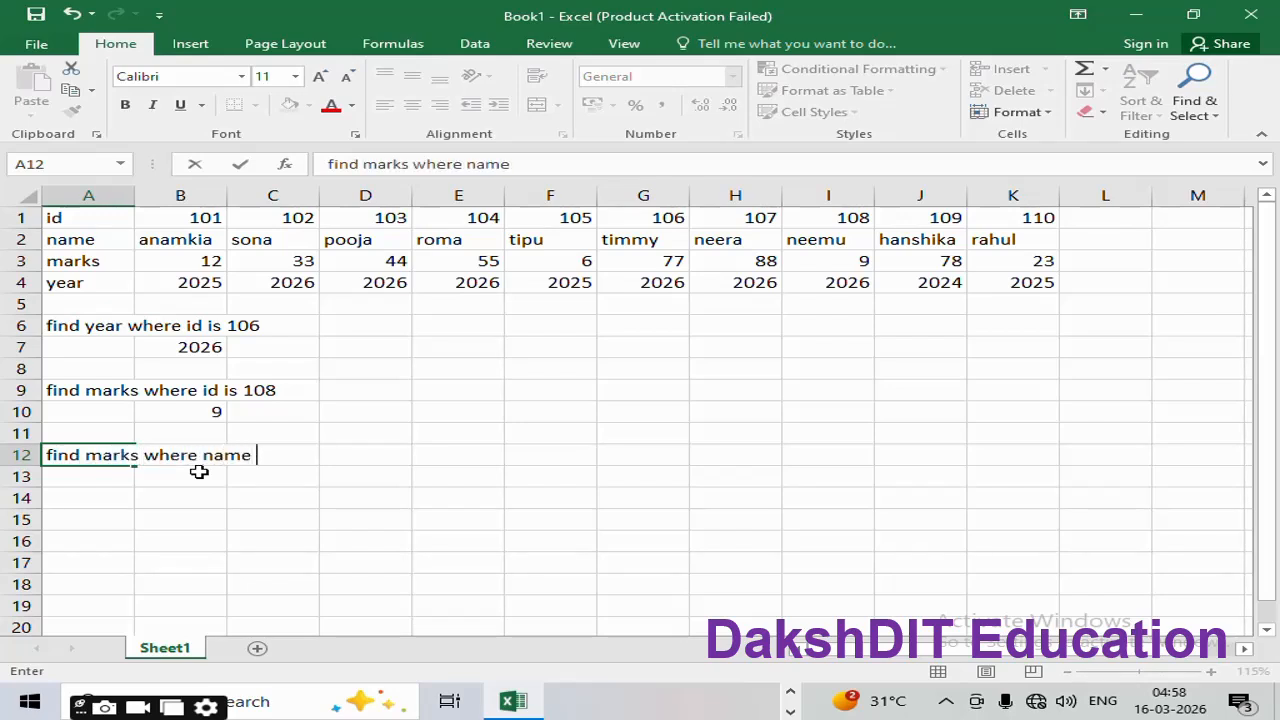
pyautogui.write('is pooja')
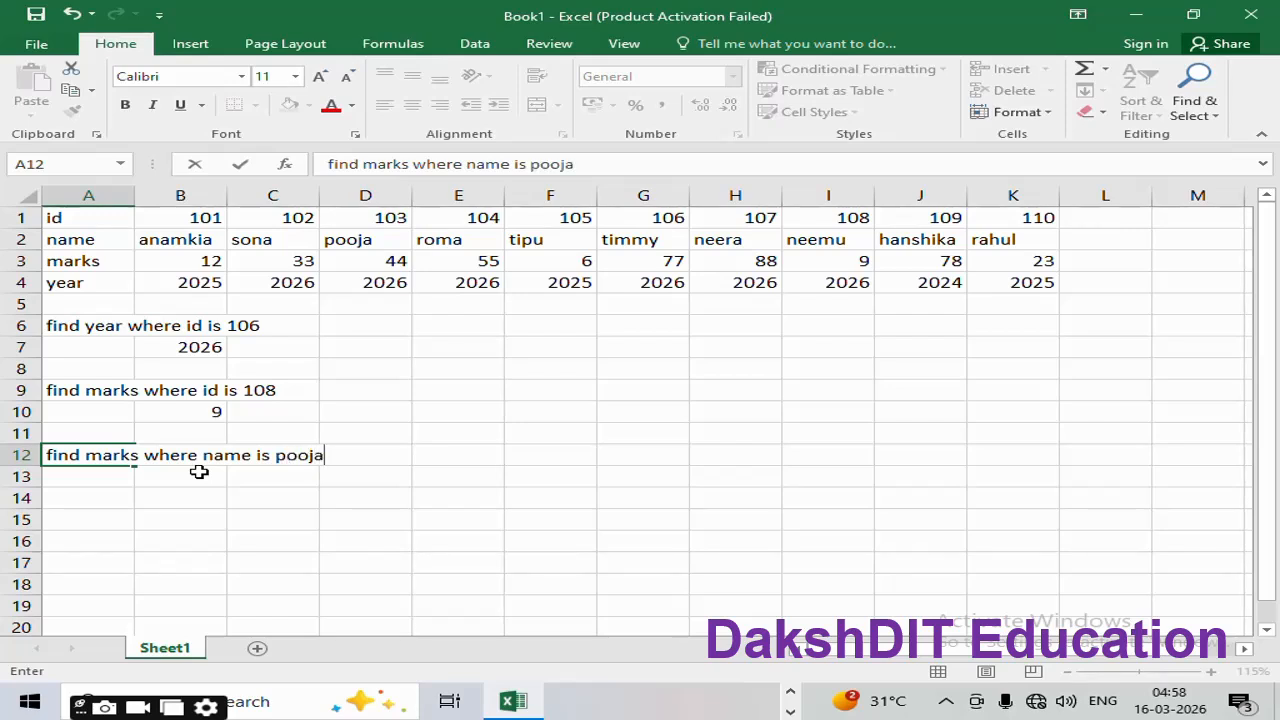
pyautogui.press('Return')
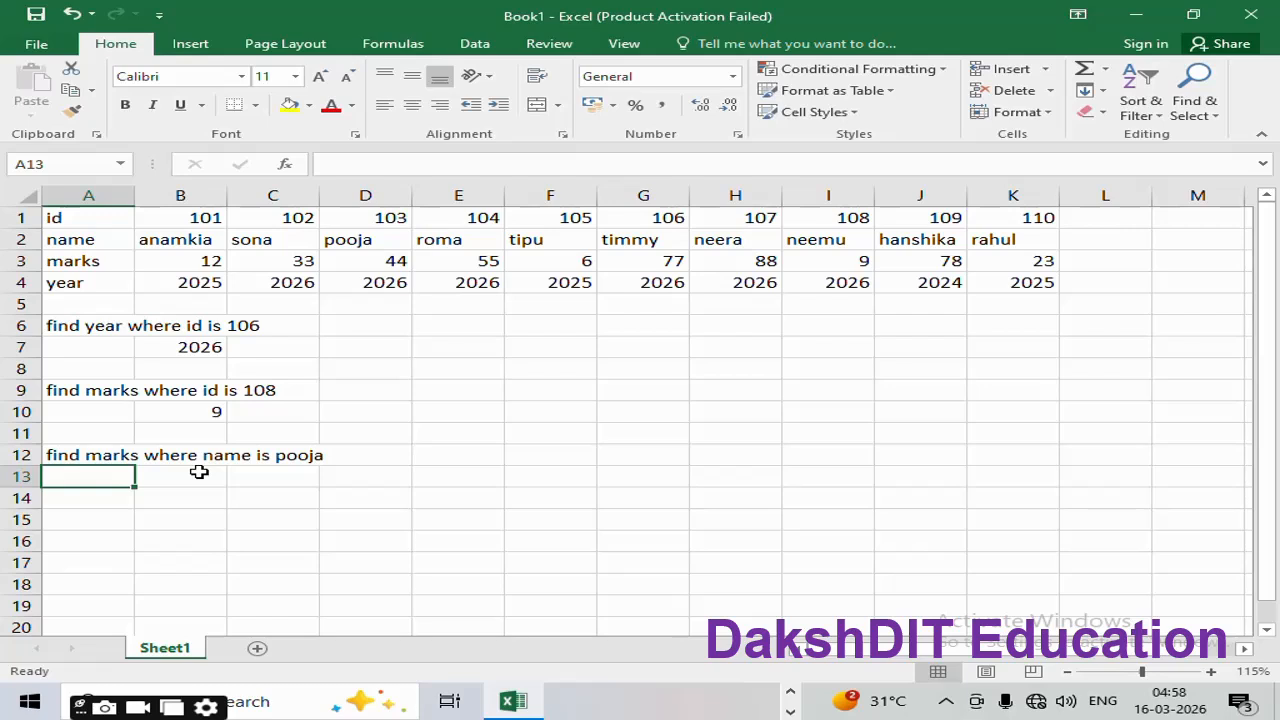
# Step: In cell B13, begin the formula =hlookup("pooja", with the name as lookup value
pyautogui.click(199, 472)
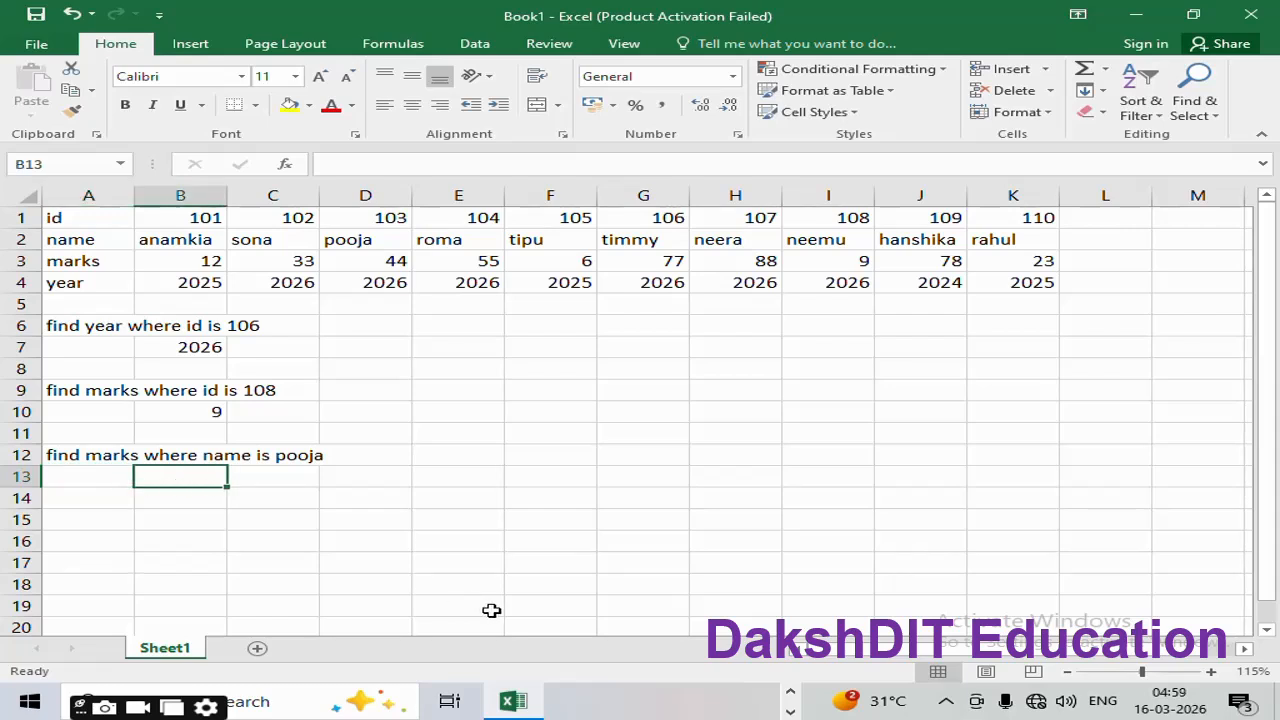
pyautogui.write('=hlook')
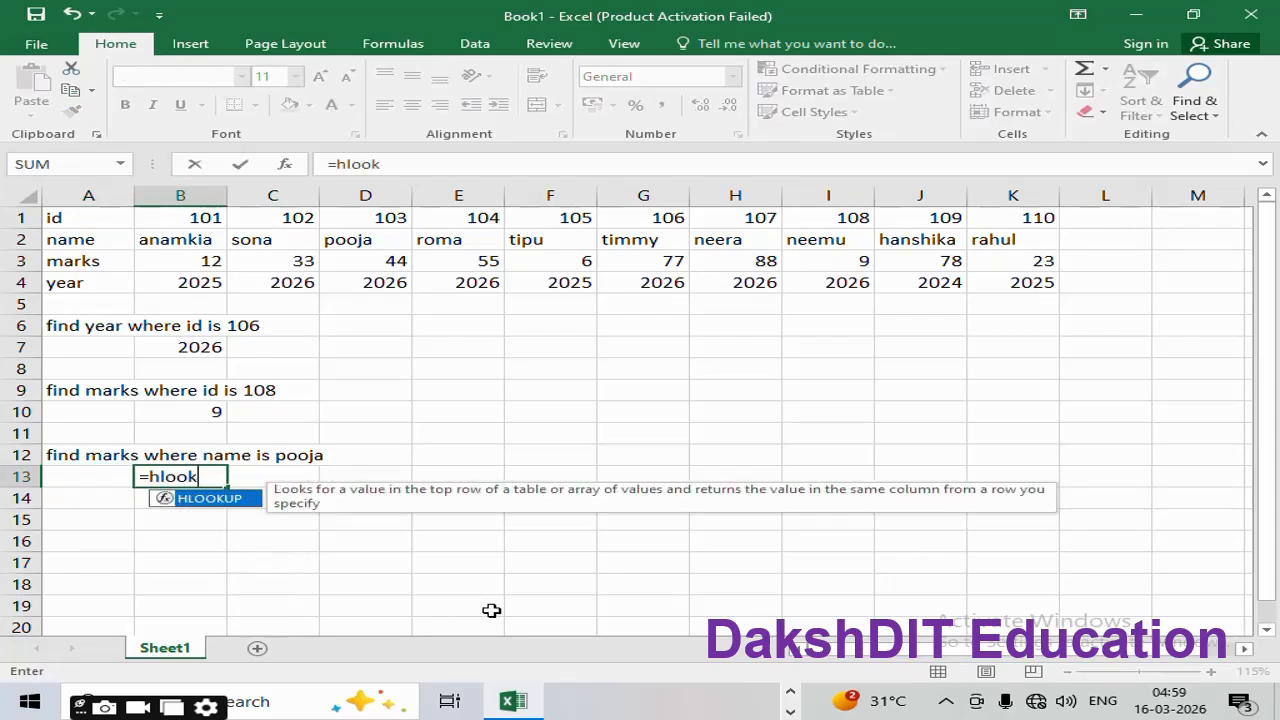
pyautogui.write('up(')
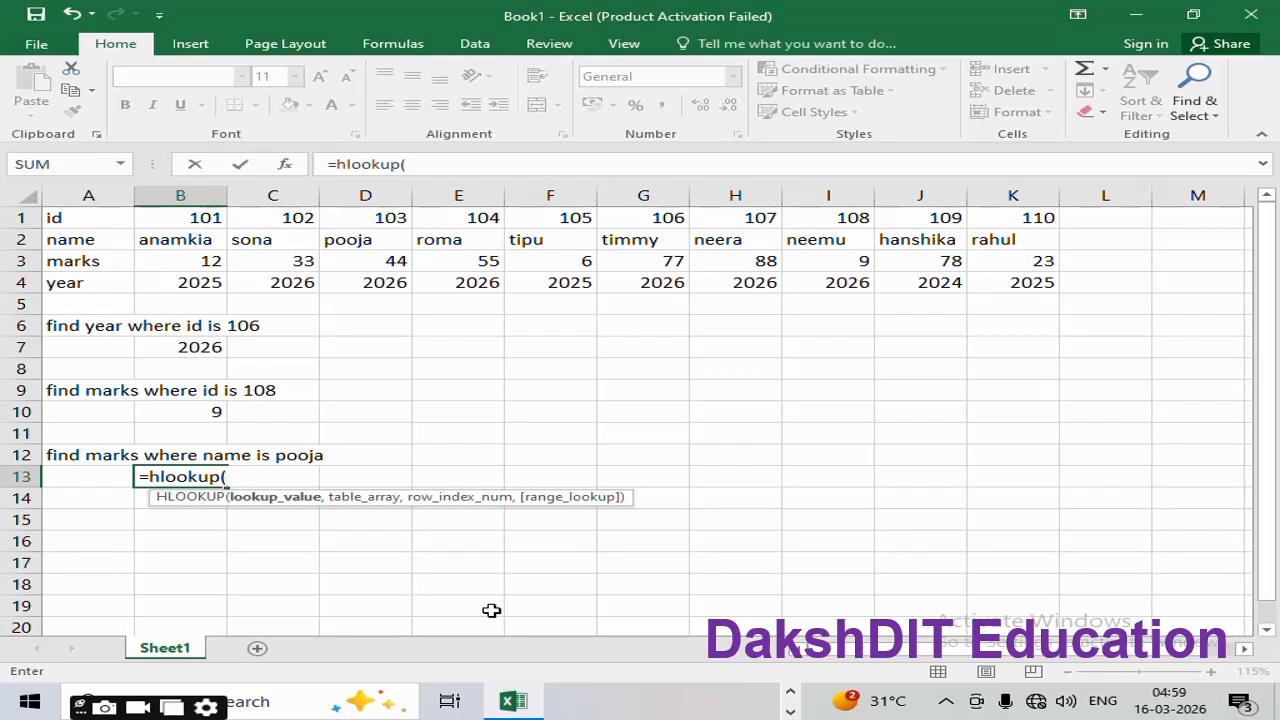
pyautogui.write('"pooja",')
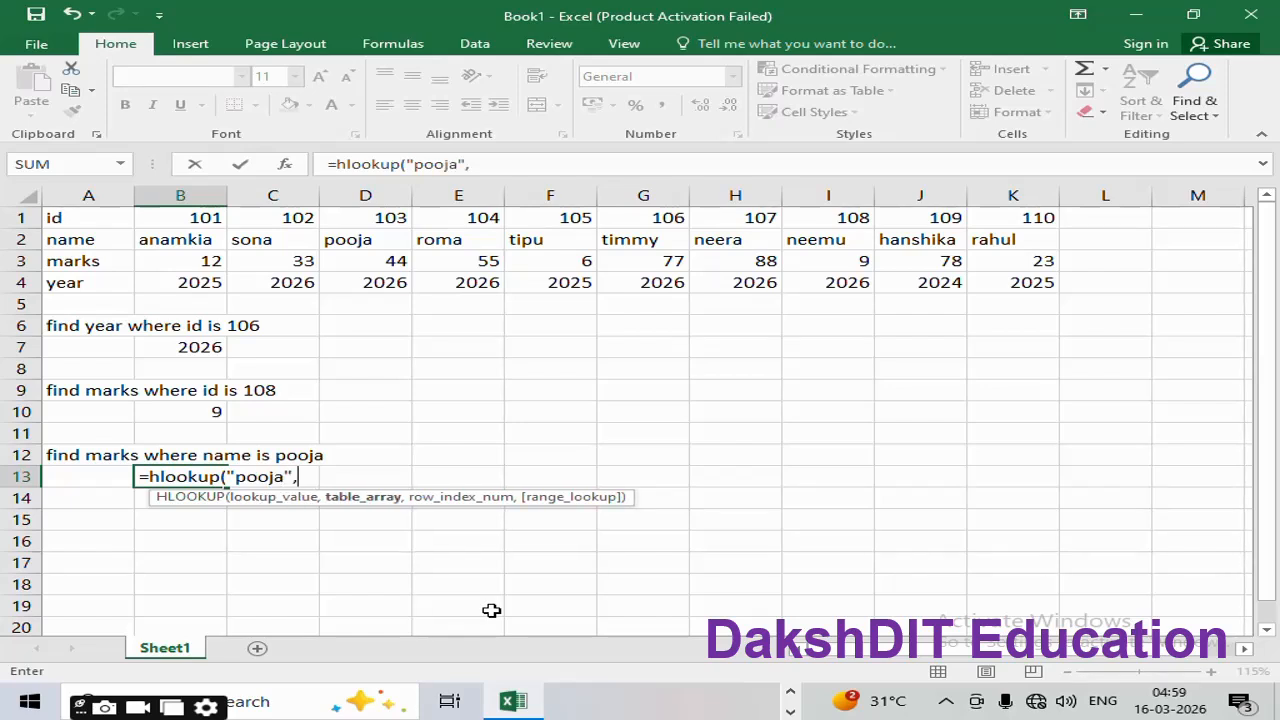
# Step: Complete B13 as =HLOOKUP("pooja",A2:K3,2,FALSE), returning pooja's marks of 44
pyautogui.click(68, 243)
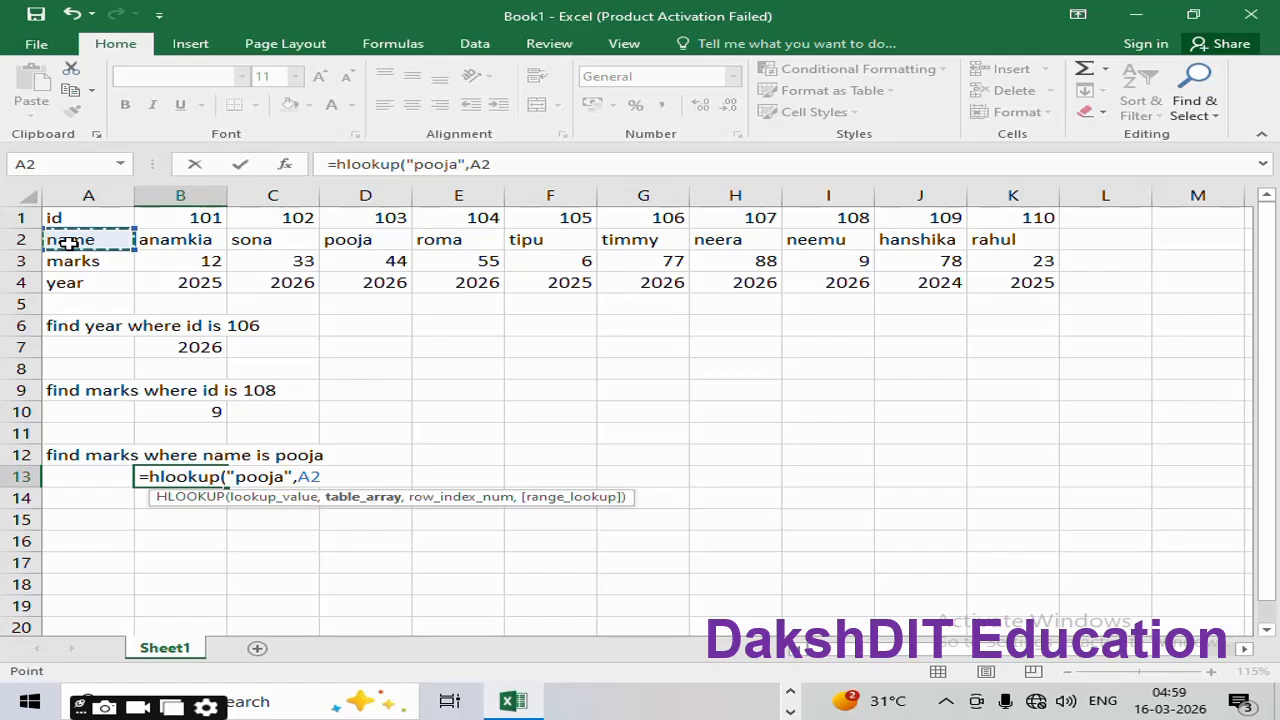
pyautogui.moveTo(68, 243); pyautogui.dragTo(1040, 262)
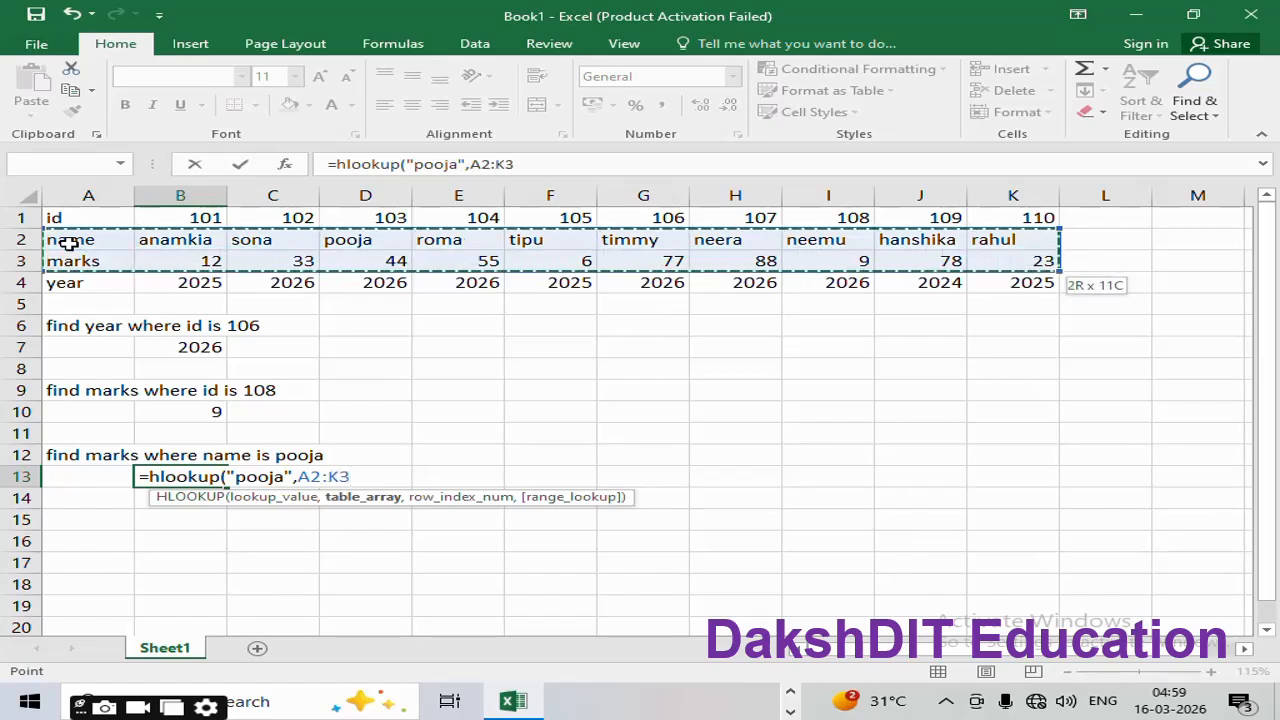
pyautogui.write(',')
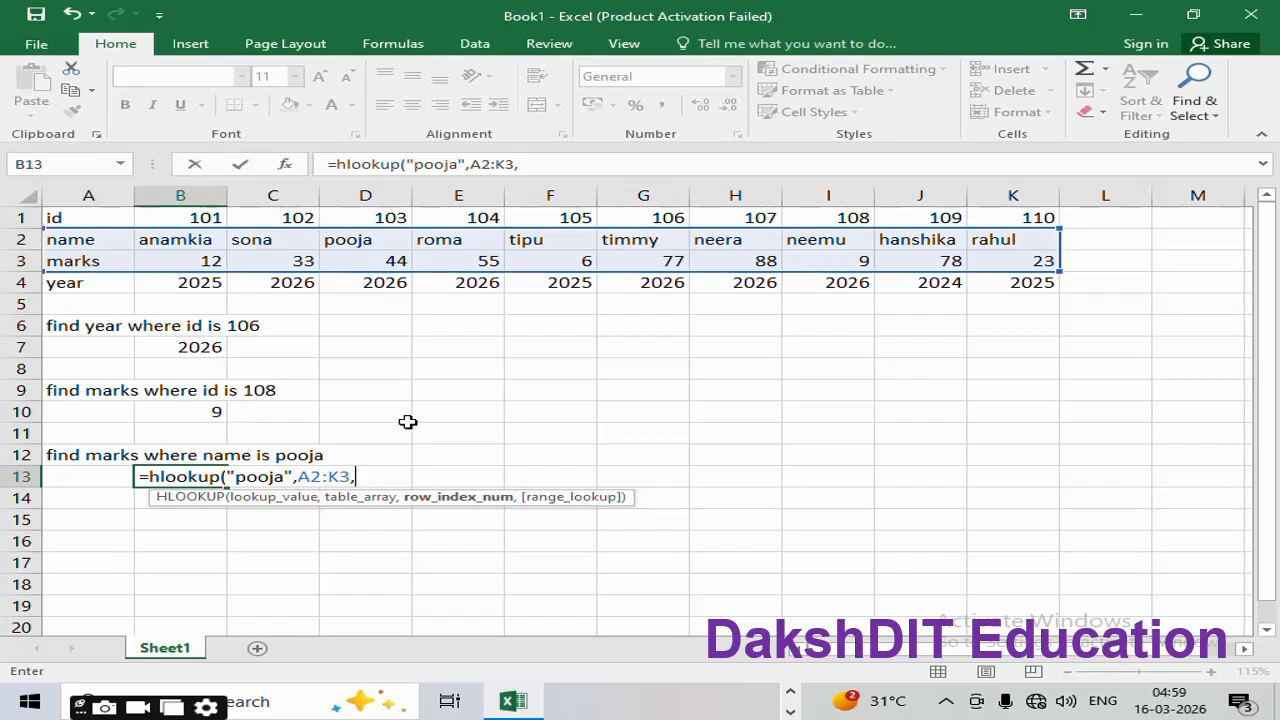
pyautogui.write('2,fa')
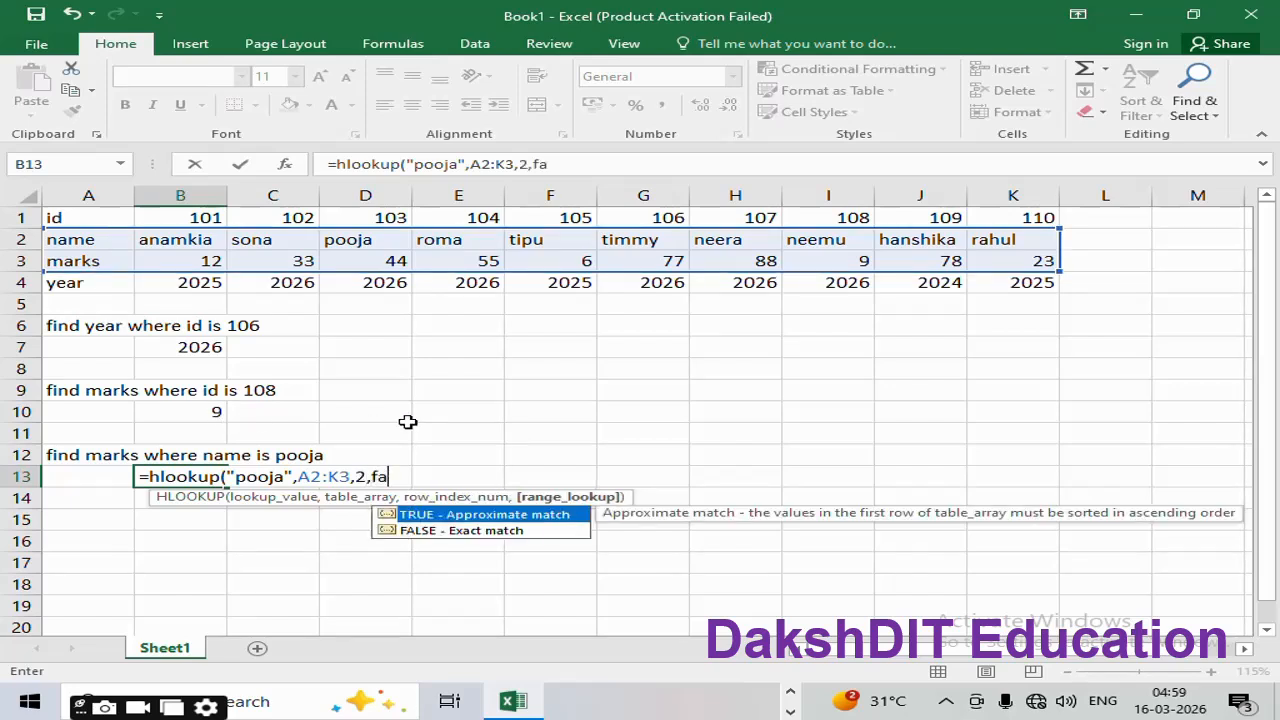
pyautogui.write('lse)')
pyautogui.hotkey('ctrl', 'Return')
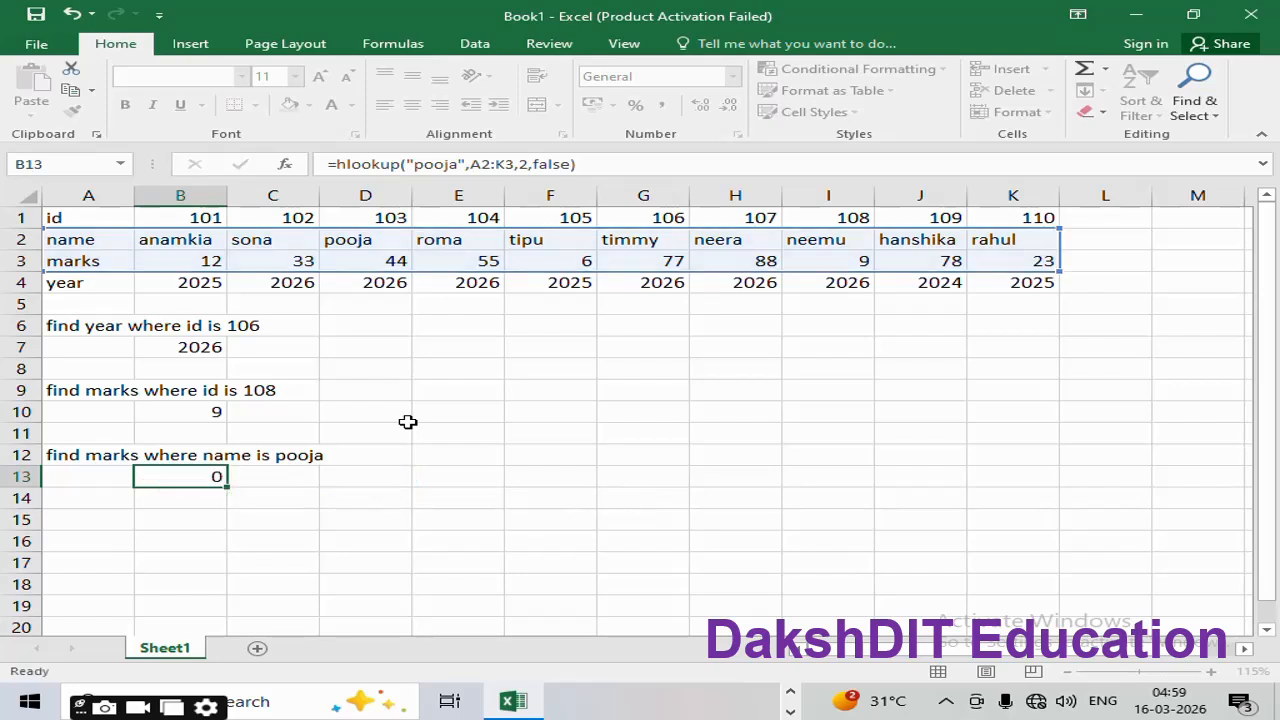
pyautogui.press('Down')
pyautogui.press('Down')
pyautogui.press('Up')
pyautogui.press('Up')
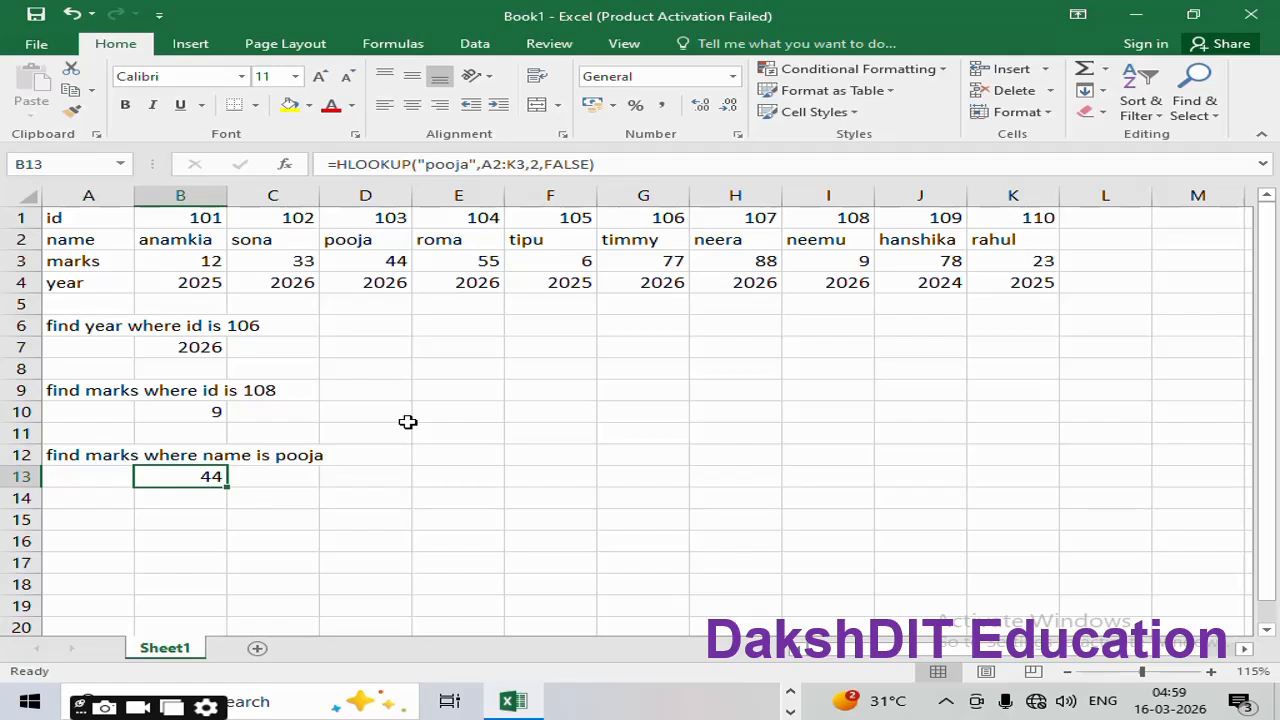
pyautogui.click(373, 245)
pyautogui.moveTo(373, 245); pyautogui.dragTo(371, 263)
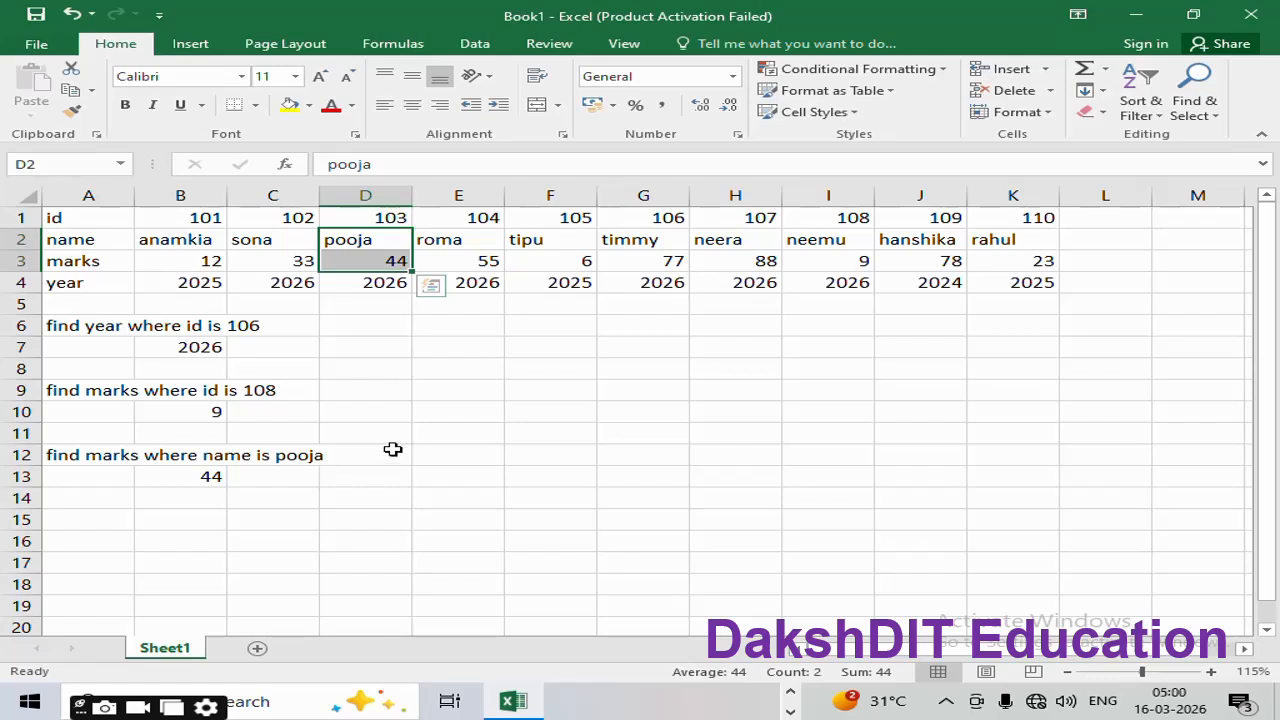
pyautogui.moveTo(79, 217); pyautogui.dragTo(274, 280)
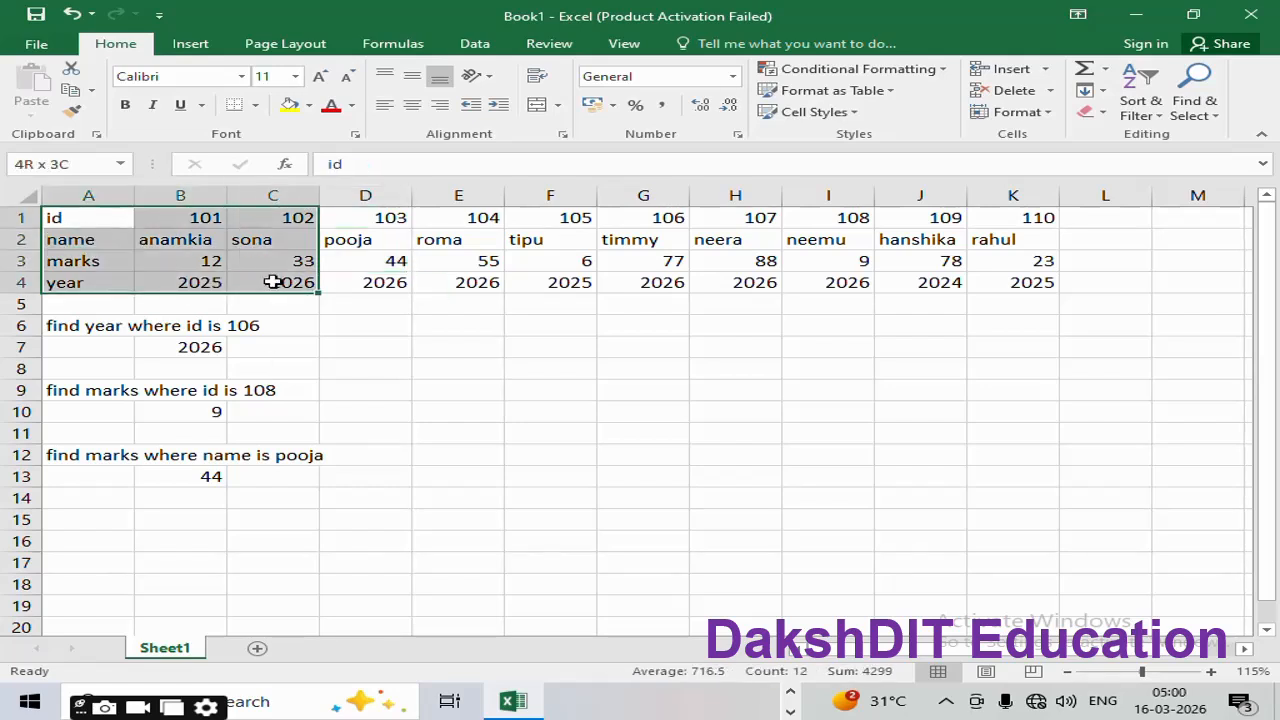
pyautogui.click(295, 367)
pyautogui.click(249, 396)
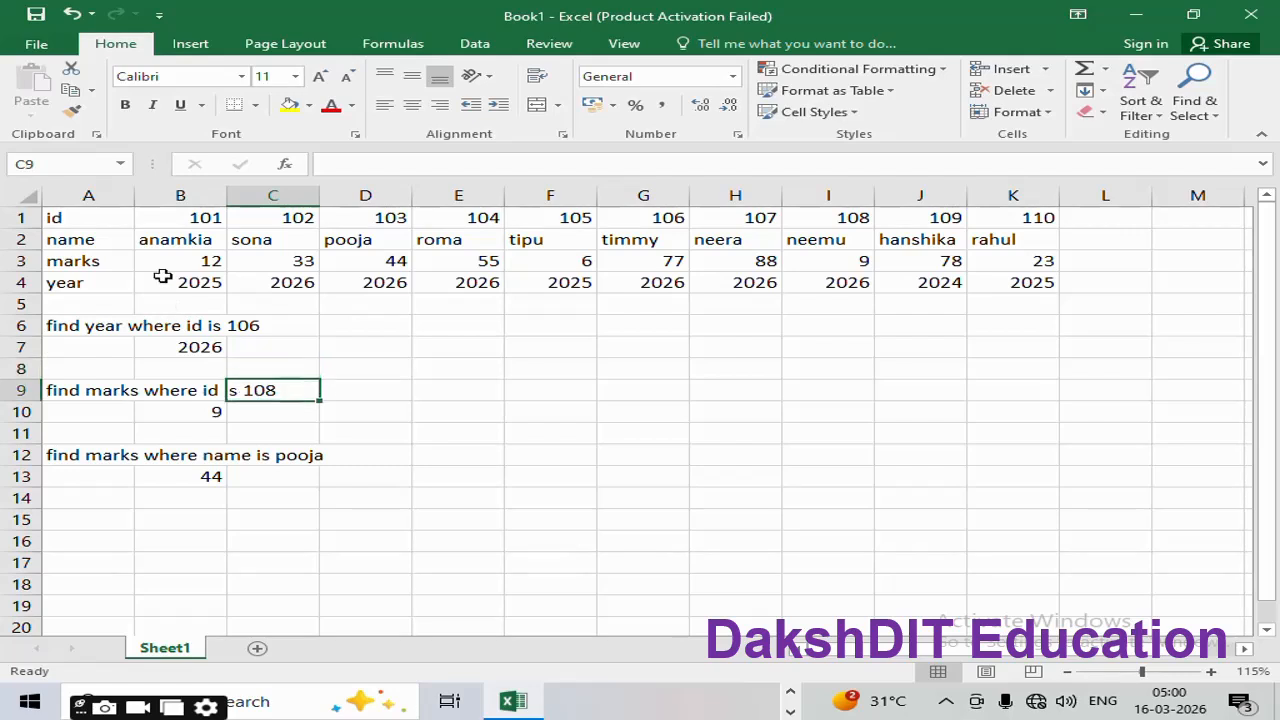
pyautogui.click(200, 480)
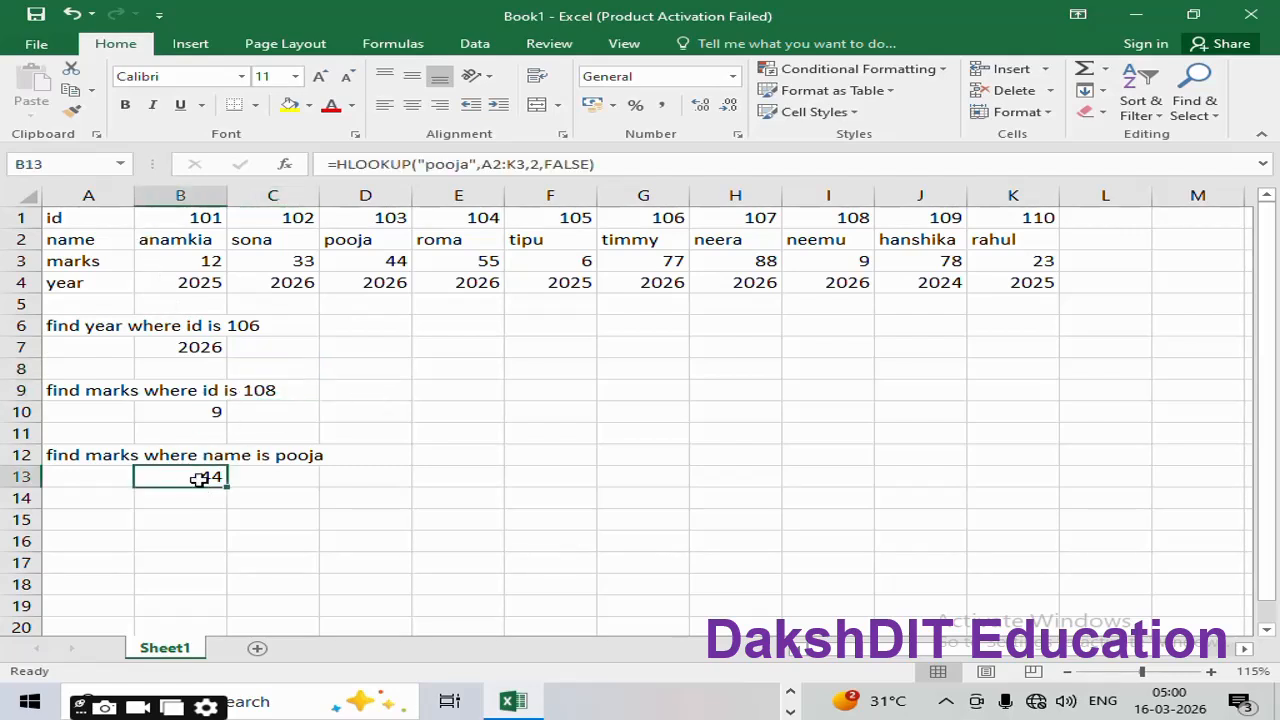